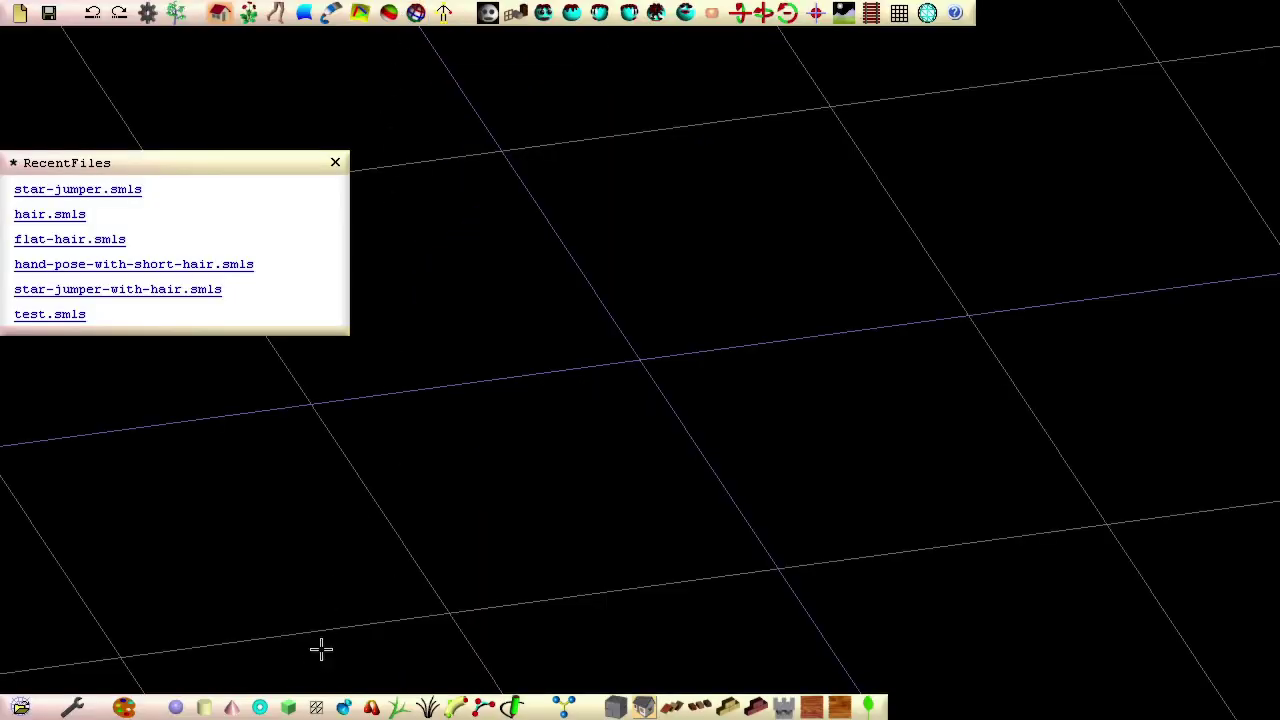
Step: Create a centred rectangle about 0.84 by 0.21 and convert it to a patch with 11 control staves and 5 control bands
left_click(316, 708)
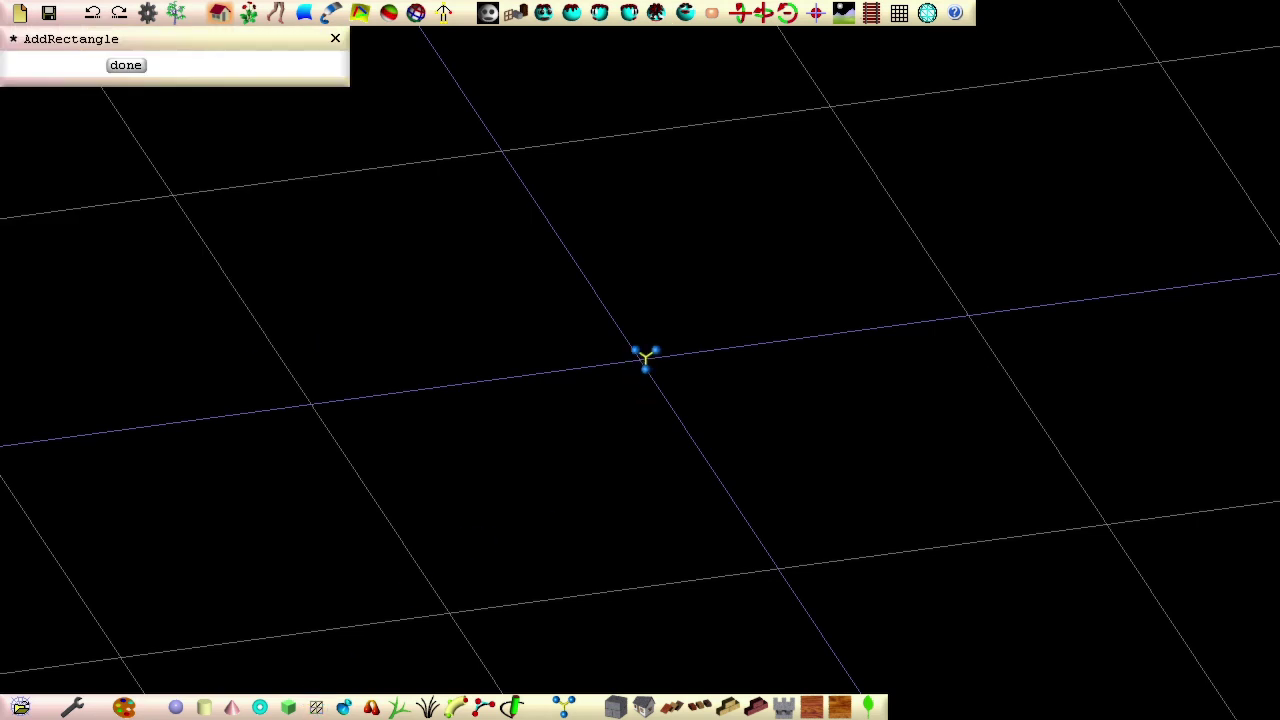
left_click(305, 13)
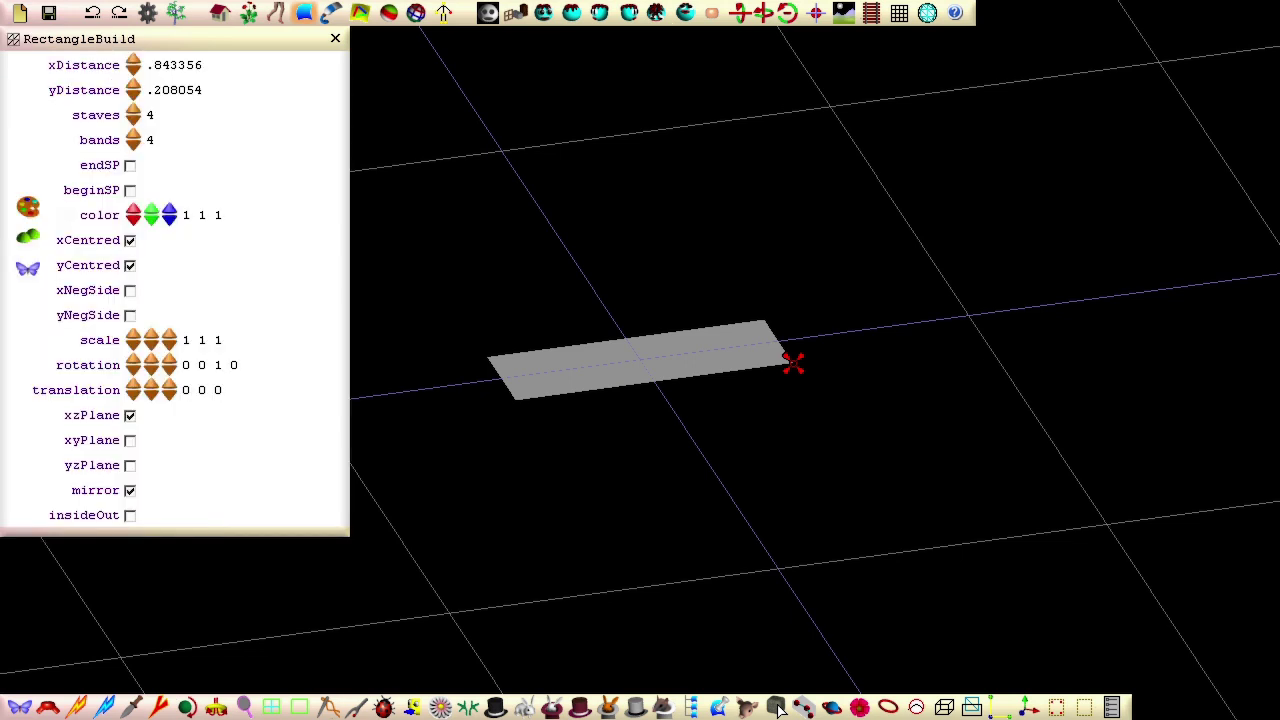
left_click(28, 268)
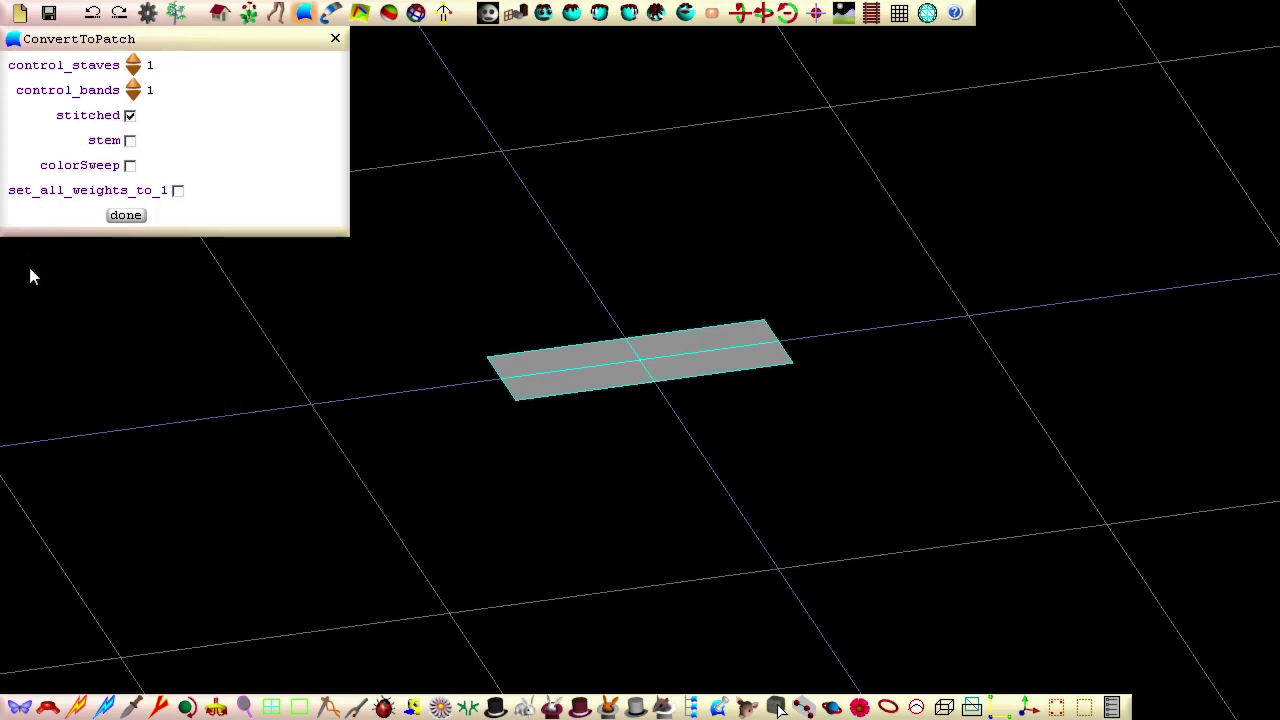
left_click(132, 61)
left_click(131, 84)
left_click(131, 84)
left_click(131, 84)
left_click(131, 84)
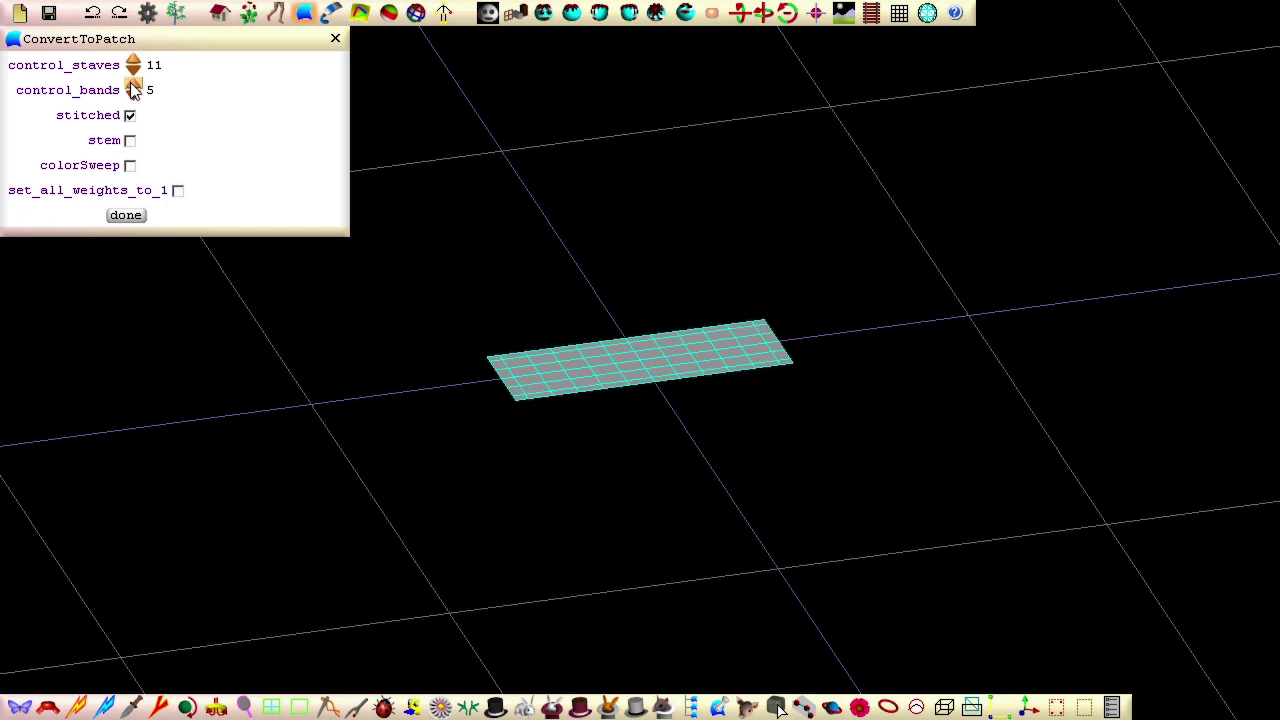
left_click(126, 215)
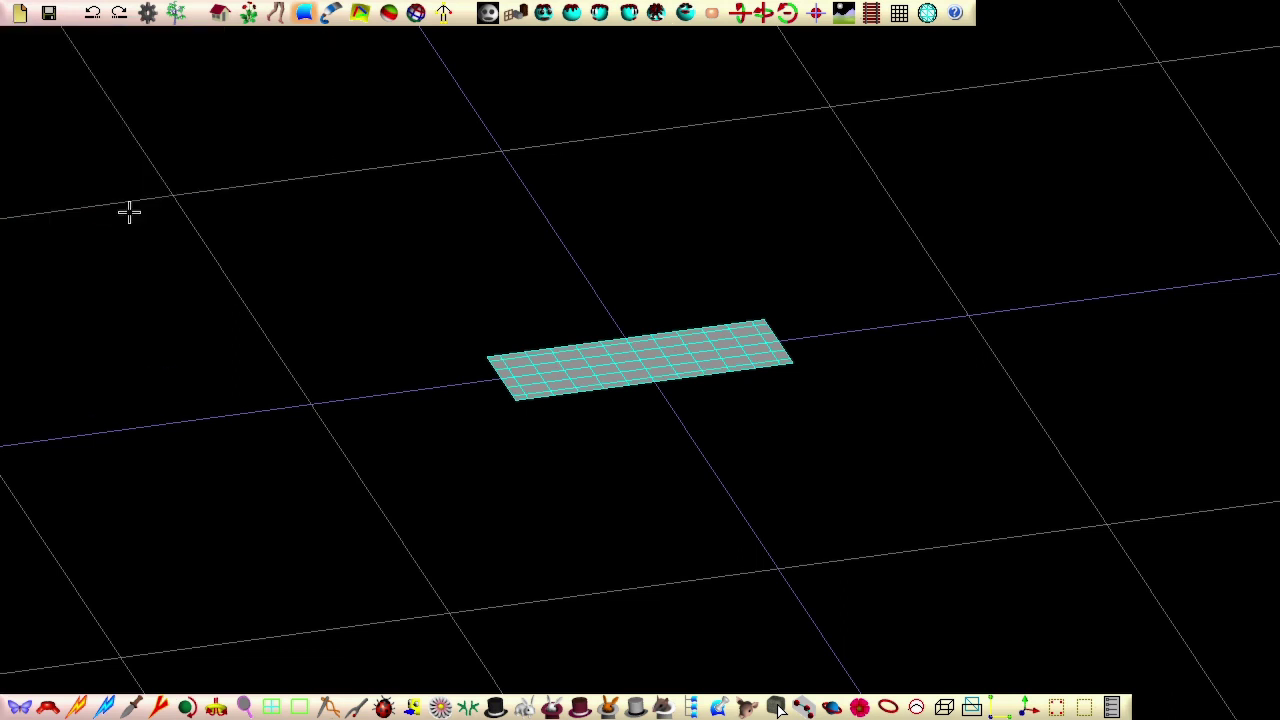
Step: Insert a complete closed loop of control points just inside the rectangular patch's border, working from the top view
left_click(657, 13)
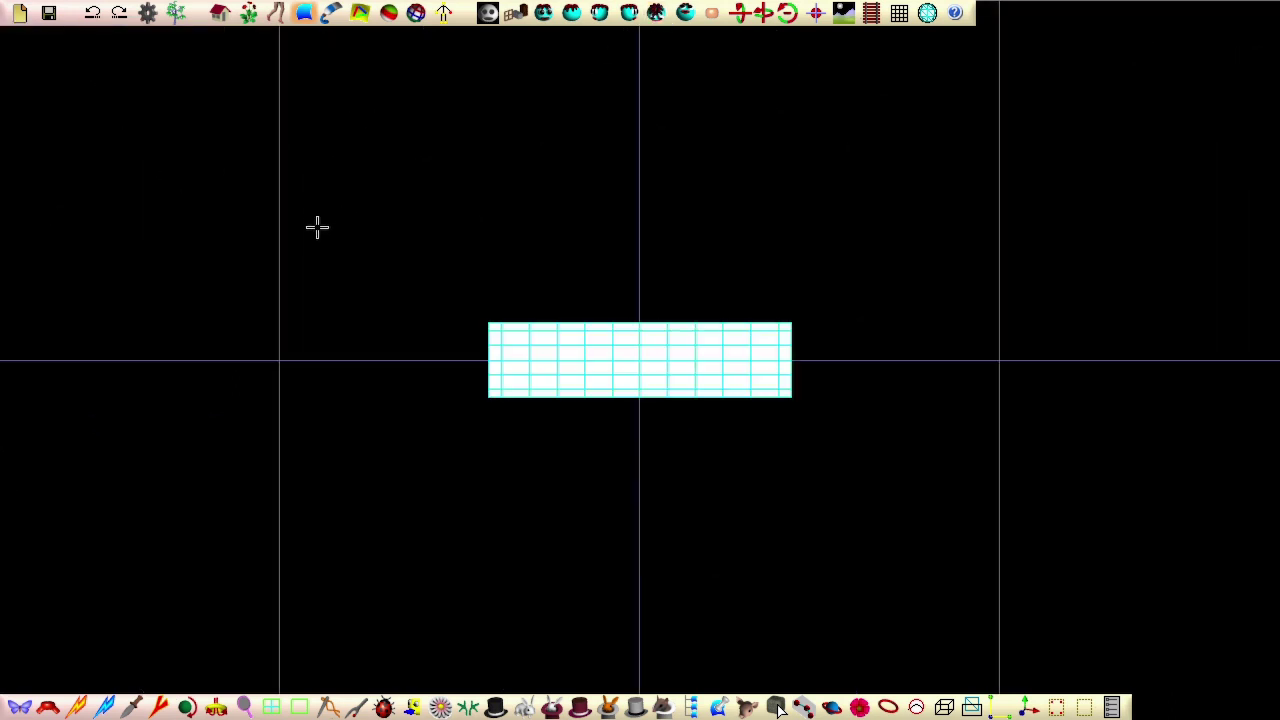
scroll(317, 227, "up", 5)
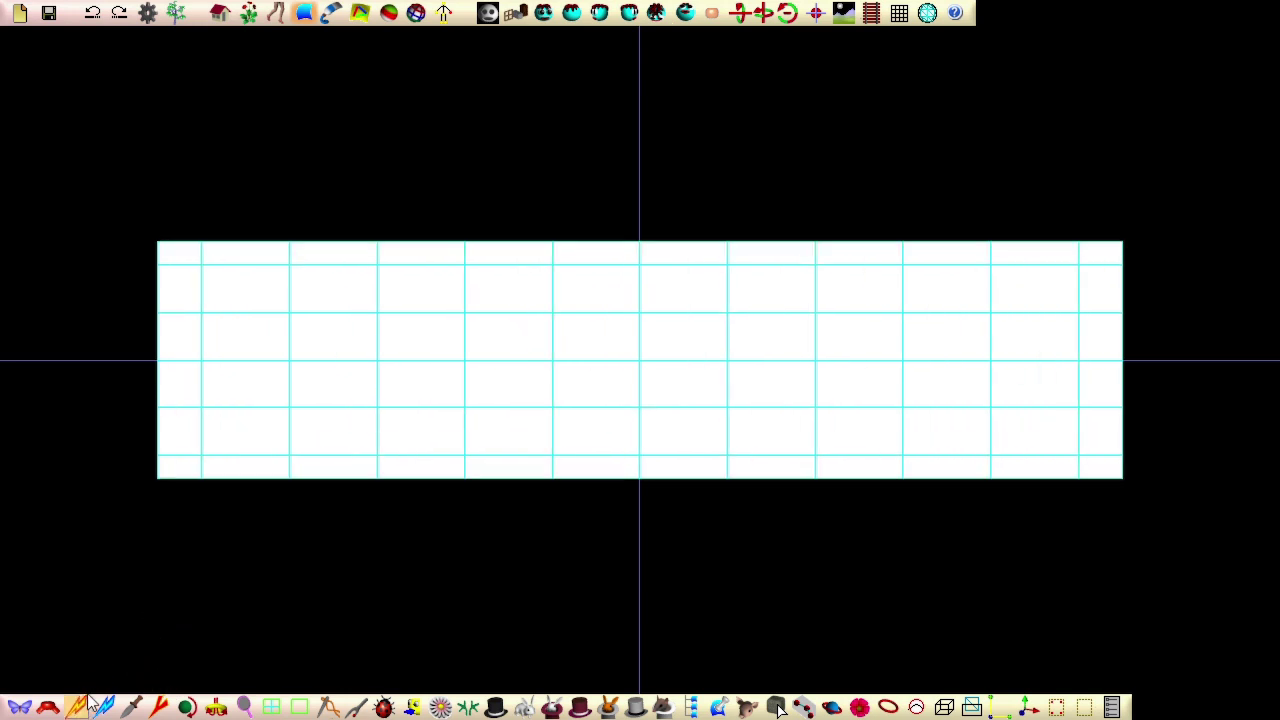
left_click(639, 286)
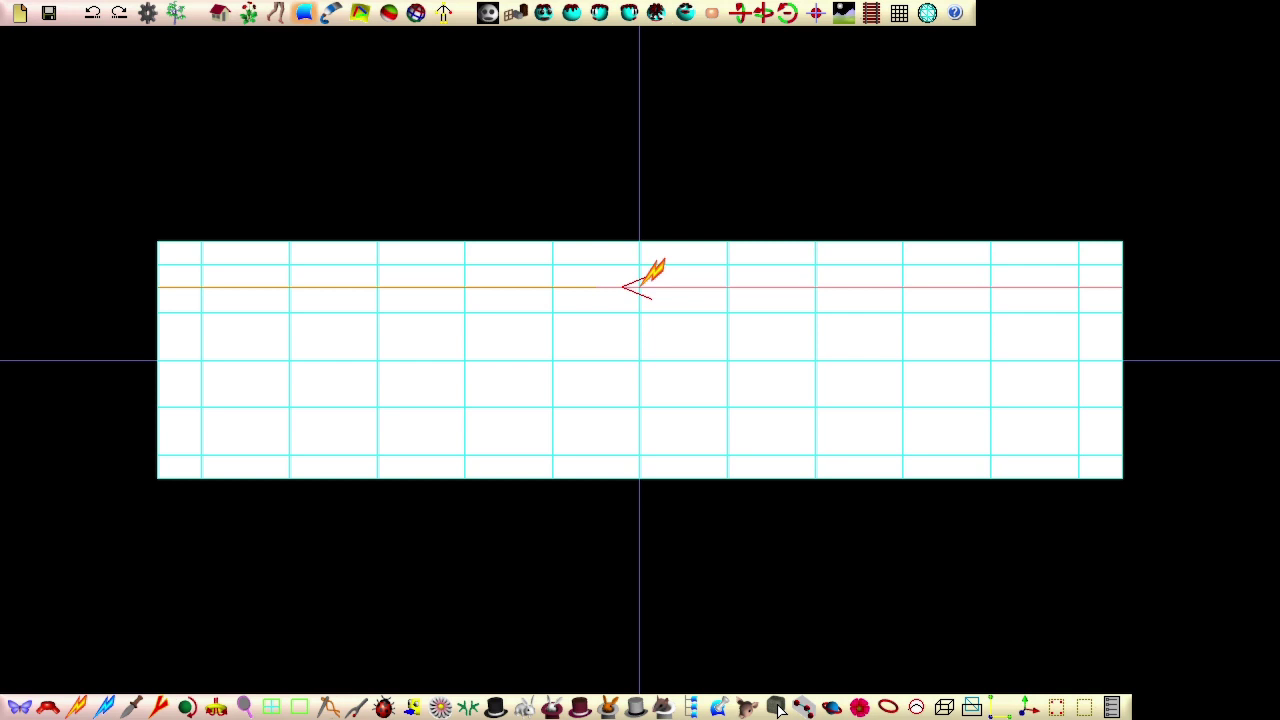
left_click(776, 707)
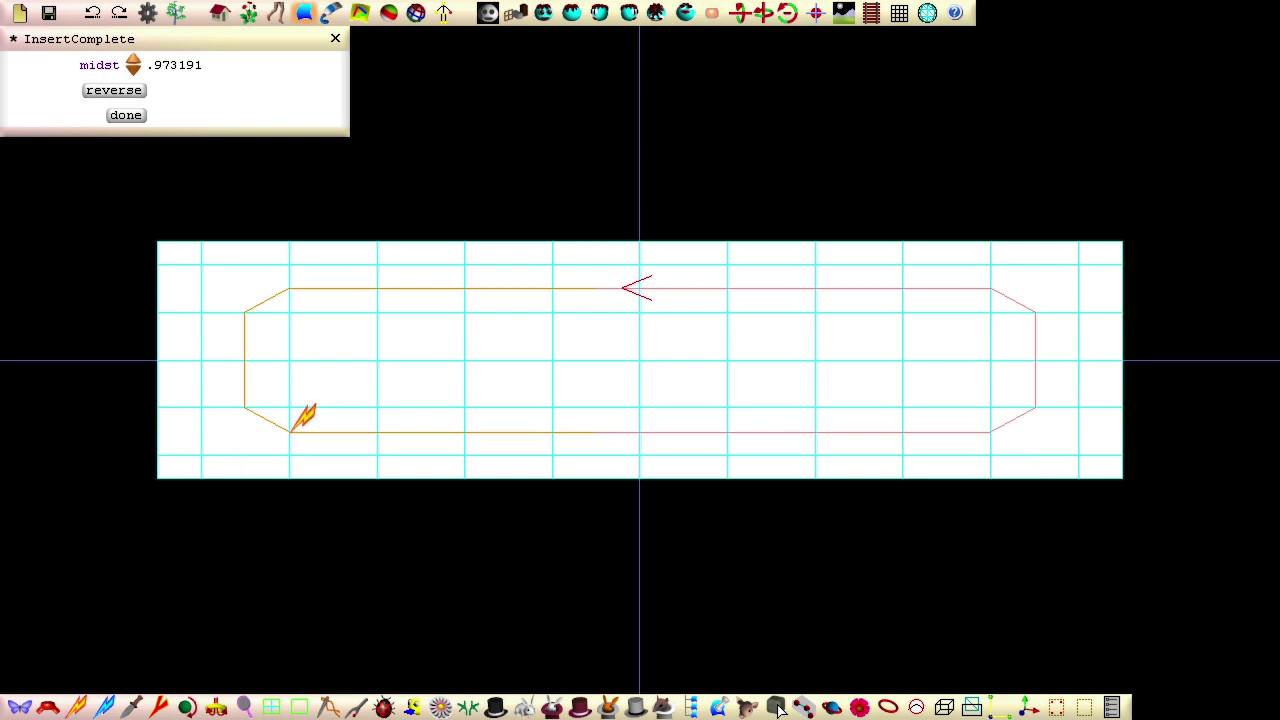
left_click(126, 115)
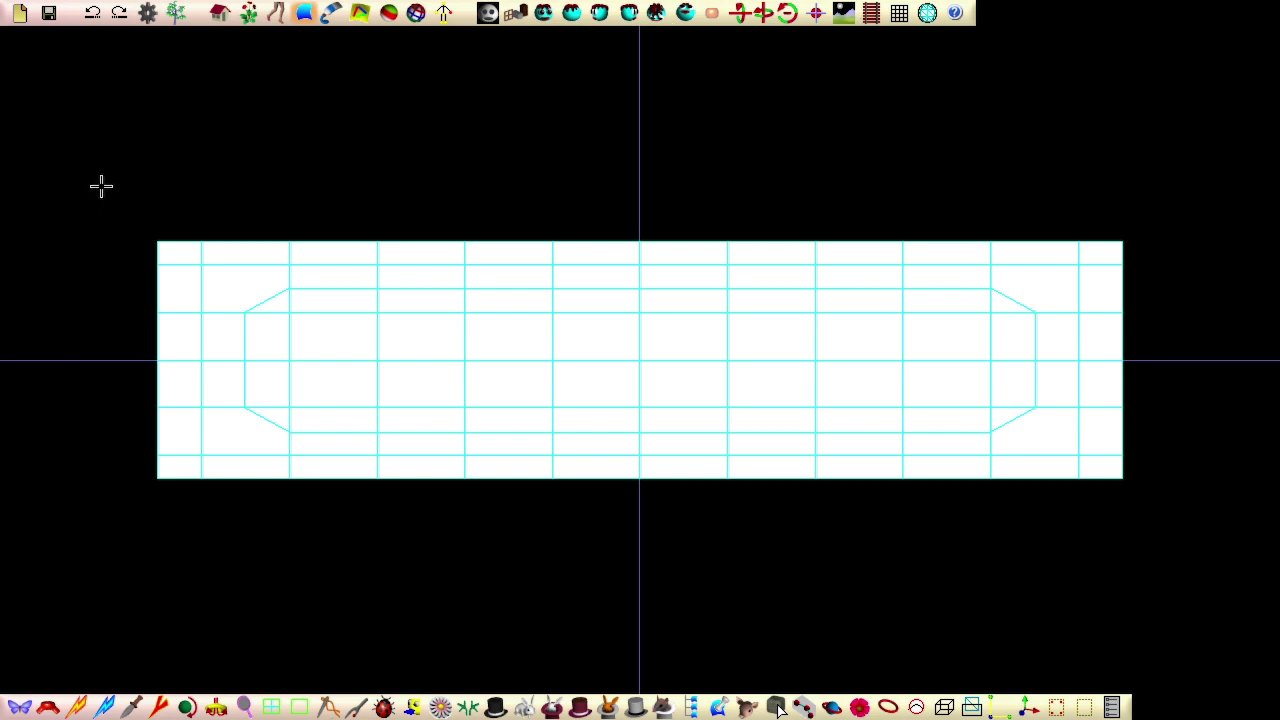
Step: Remove the outer control-point rows beyond the inserted loop along both long edges of the patch
left_click_drag(101, 185, 1145, 308)
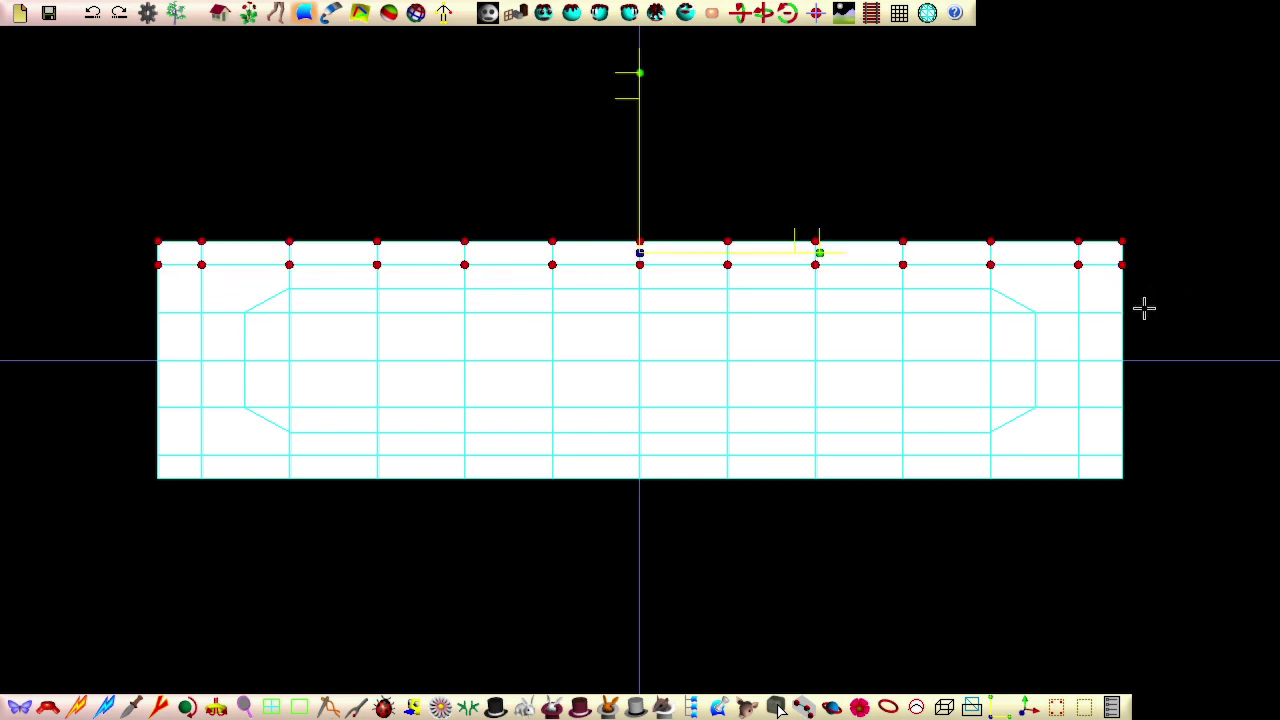
left_click(411, 707)
left_click_drag(139, 447, 1150, 556)
left_click(411, 707)
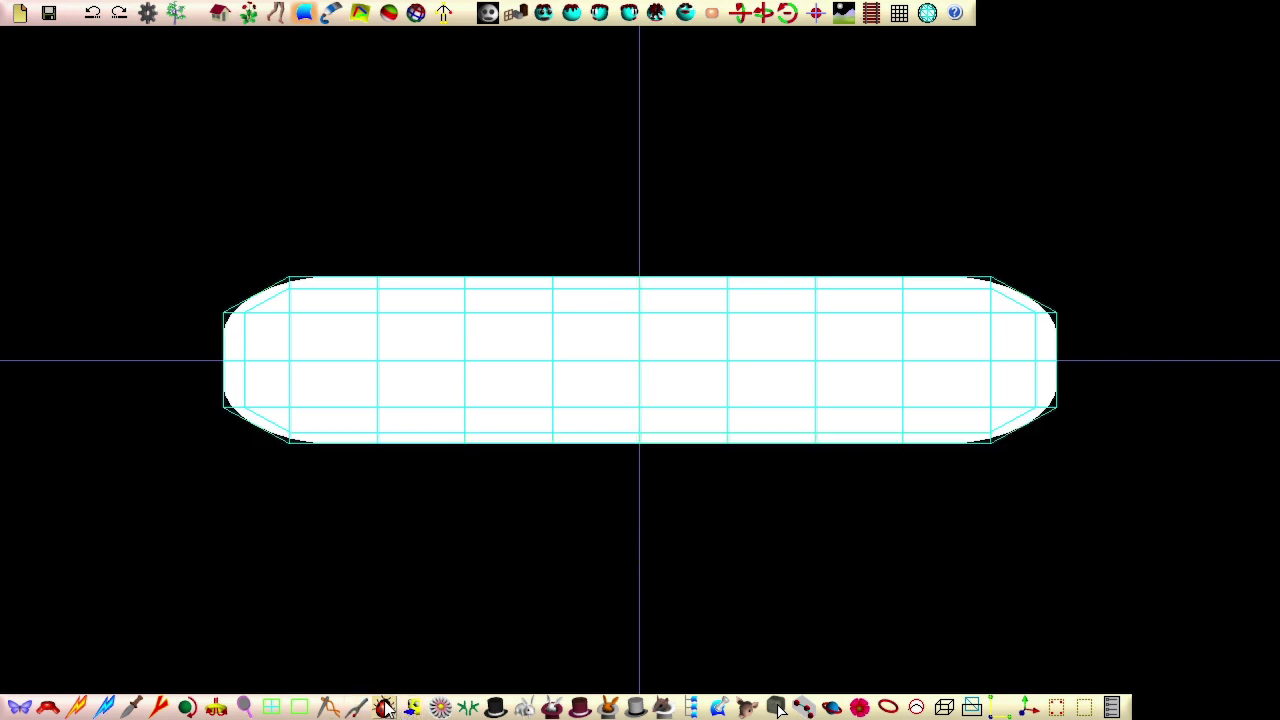
Step: Rotate the end columns of the strip by a quarter turn and shift them inward to form a mirrored U shape
left_click_drag(154, 200, 494, 523)
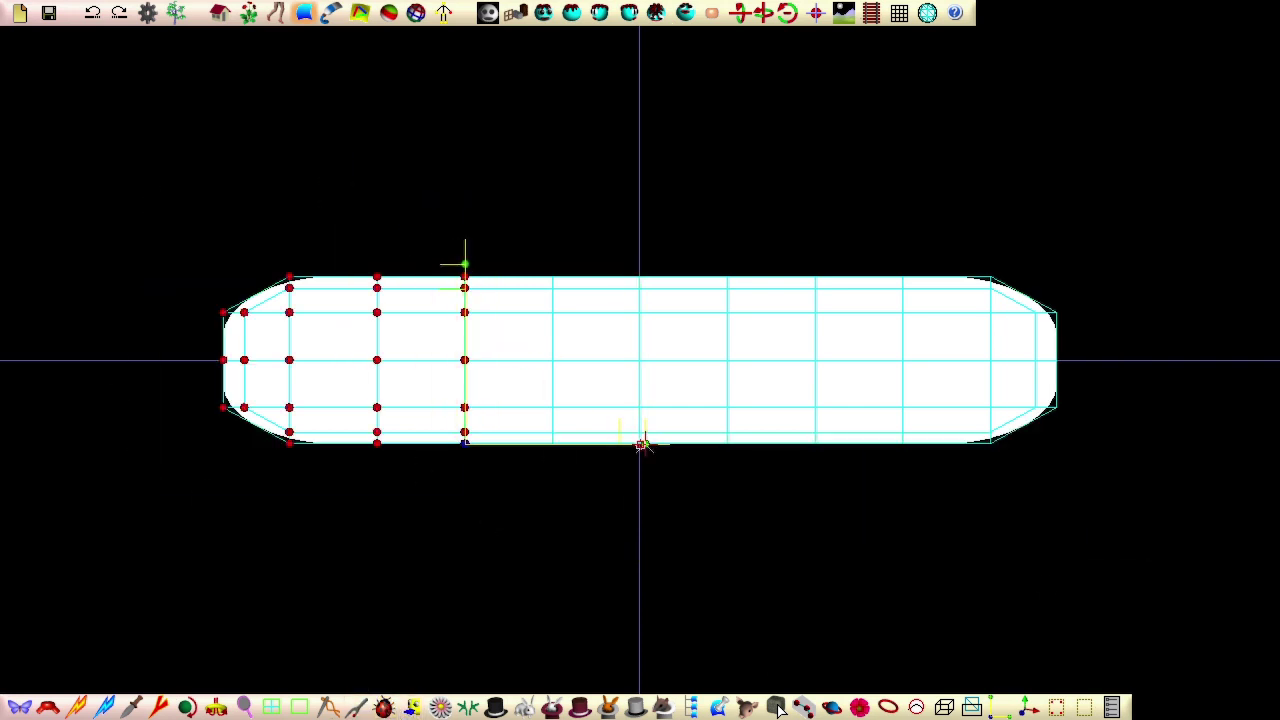
left_click_drag(642, 445, 469, 238)
left_click_drag(465, 443, 549, 448)
middle_click_drag(282, 592, 279, 465)
left_click(549, 235)
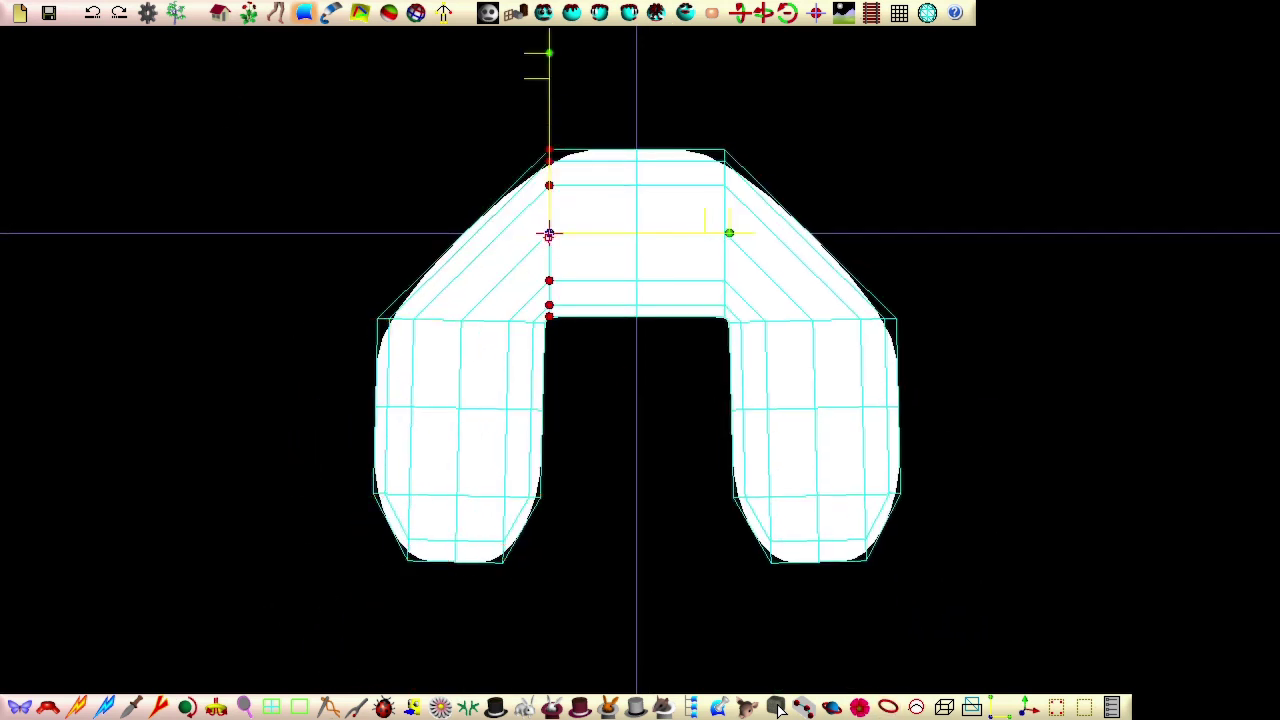
Step: Lower and bend the columns beside the centre, and bring both arms inward to form a horseshoe with a narrow parting
left_click_drag(549, 235, 549, 316)
left_click_drag(729, 316, 673, 232)
left_click_drag(203, 117, 580, 605)
left_click_drag(462, 403, 546, 409)
left_click(574, 650)
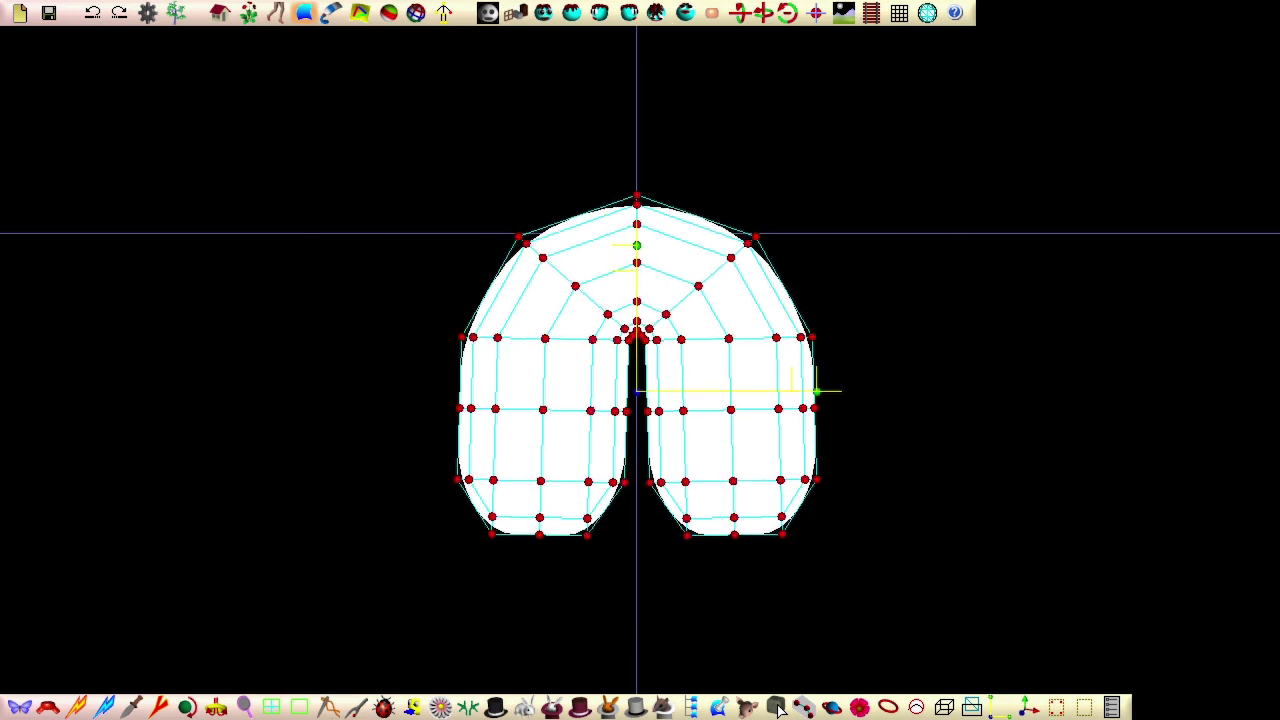
Step: Leave patch editing and rename part1 as hair in the scene tree
left_click(780, 710)
left_click(176, 13)
left_click(1029, 83)
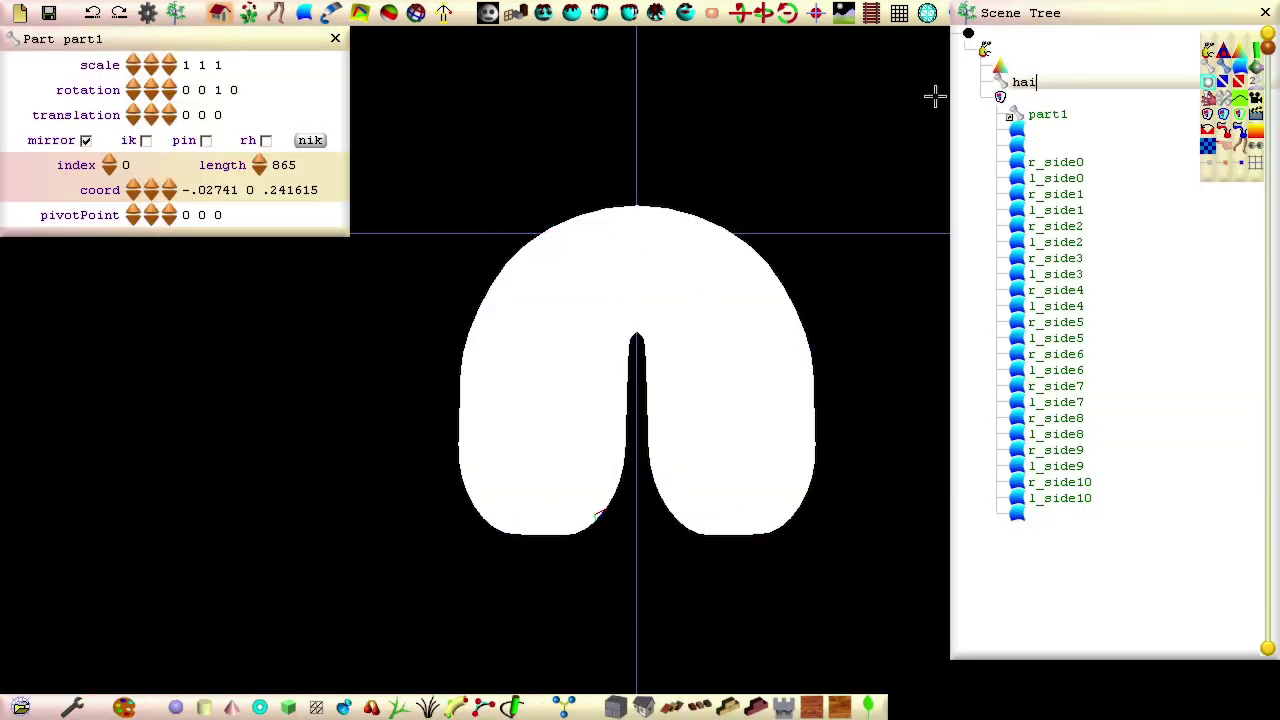
Step: Save the model as hair.smls in the Short Hair folder
left_click(20, 12)
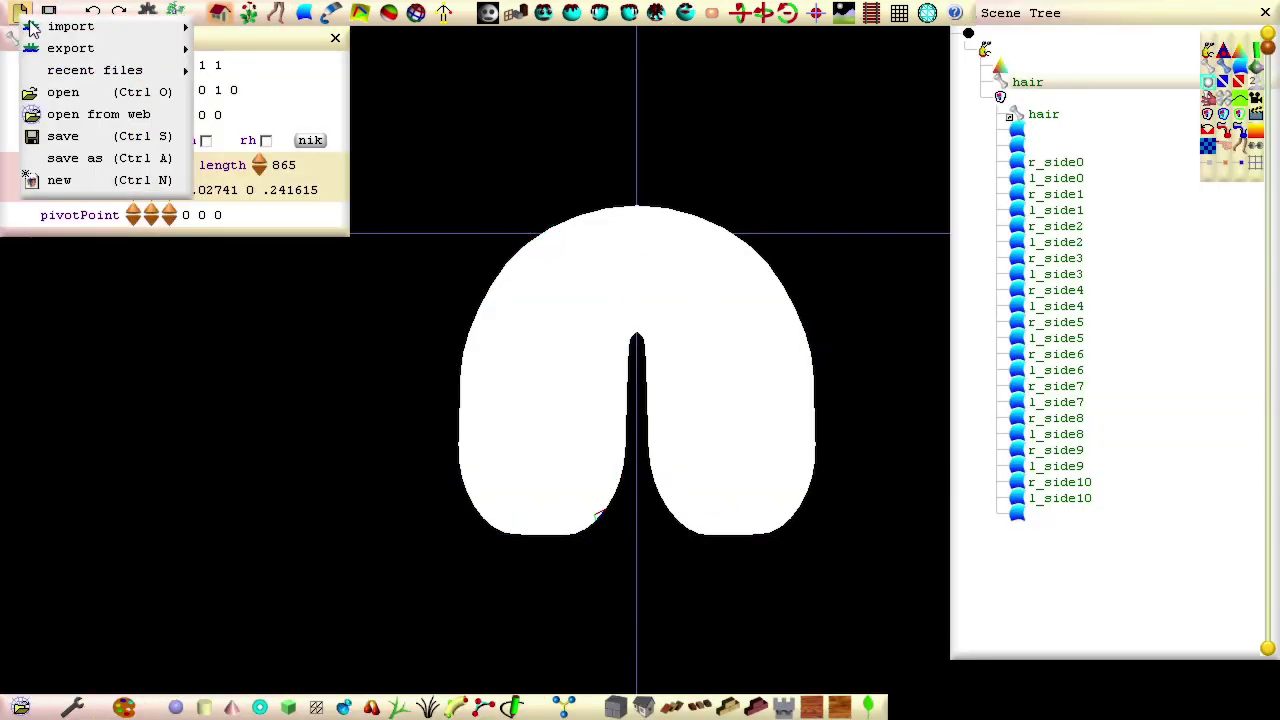
left_click(90, 160)
type("hair.smls")
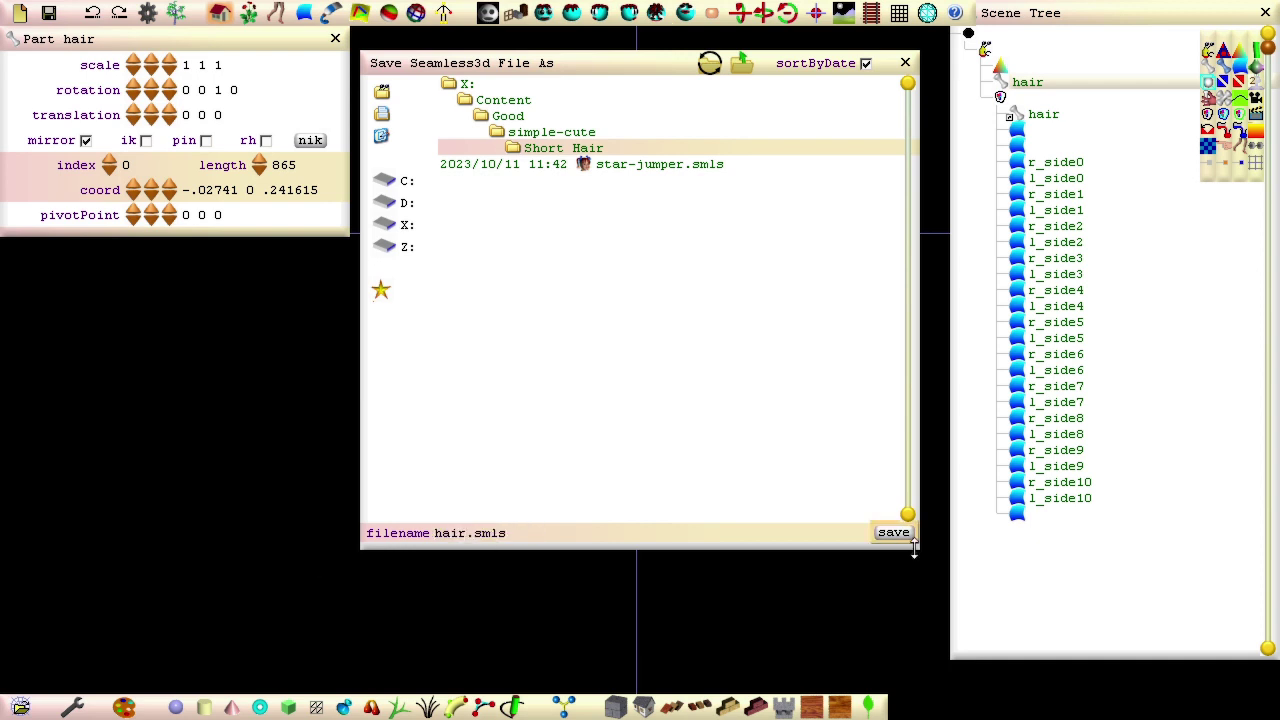
left_click(893, 533)
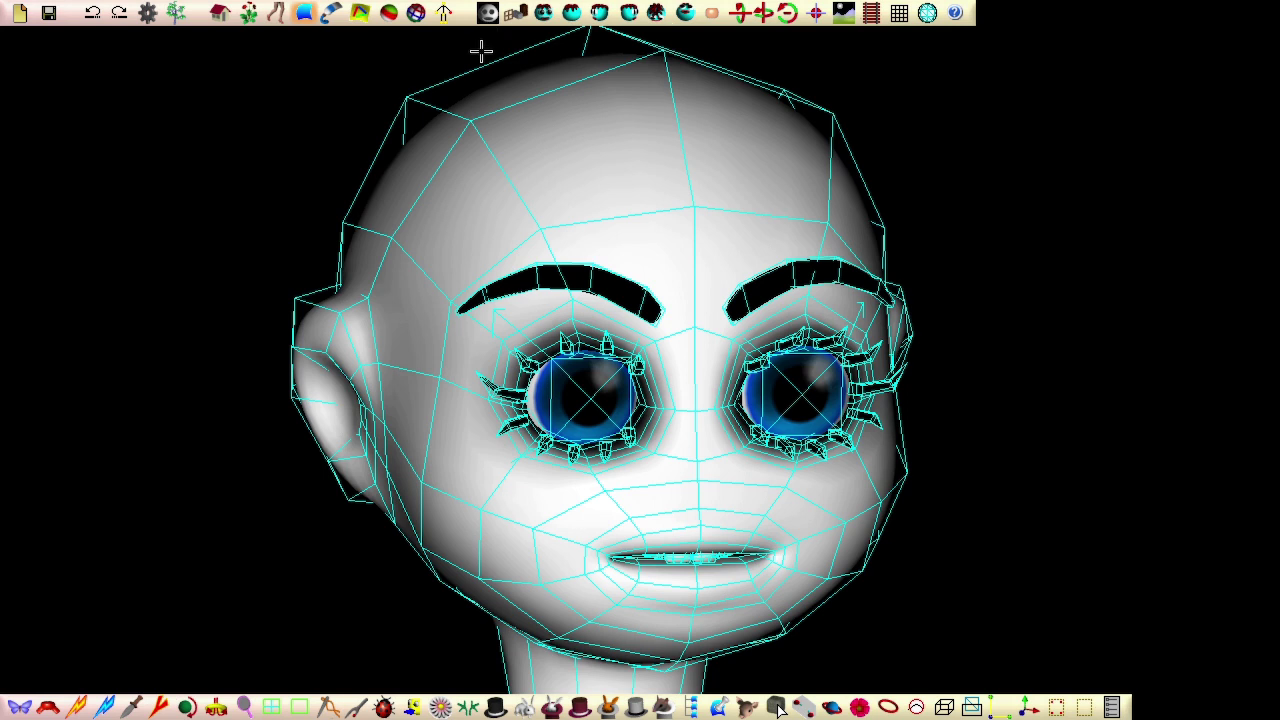
Step: In the star-jumper character, import the patches from hair.smls at the crown of the head, working from the top view
left_click(656, 13)
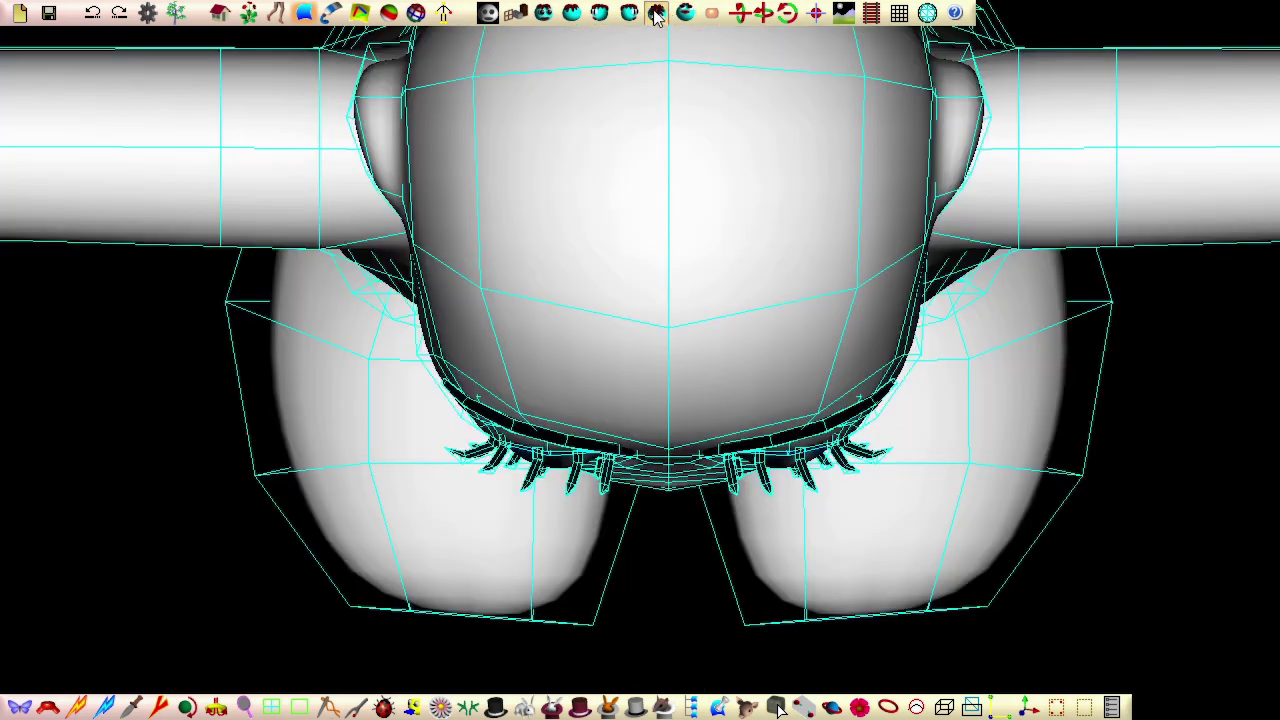
scroll(410, 480, "down", 4)
middle_click_drag(231, 386, 231, 483)
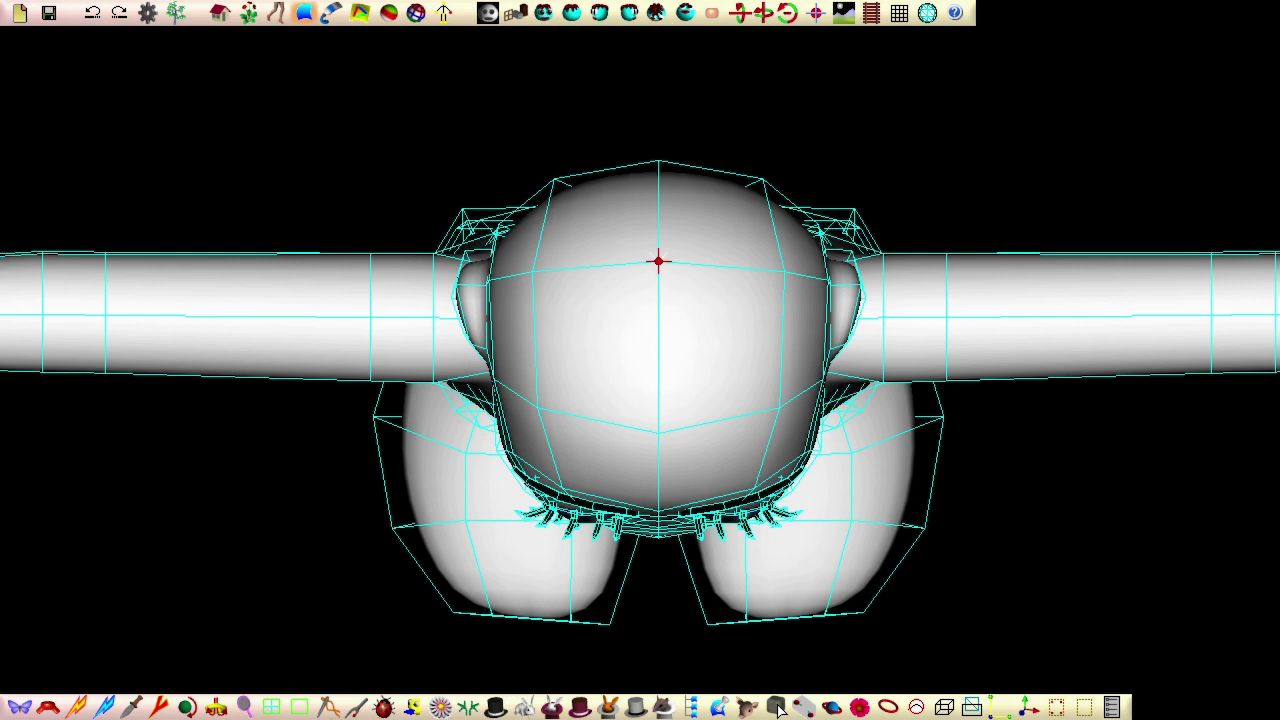
left_click(19, 12)
mouse_move(146, 30)
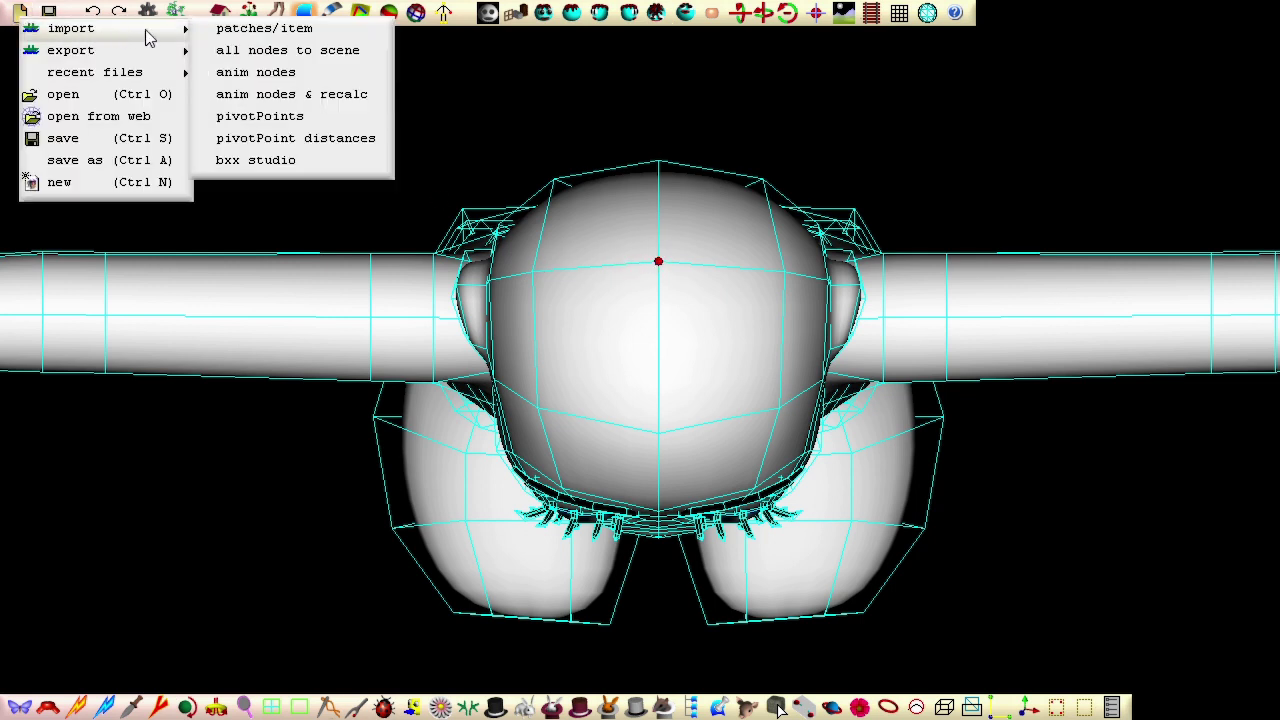
left_click(232, 27)
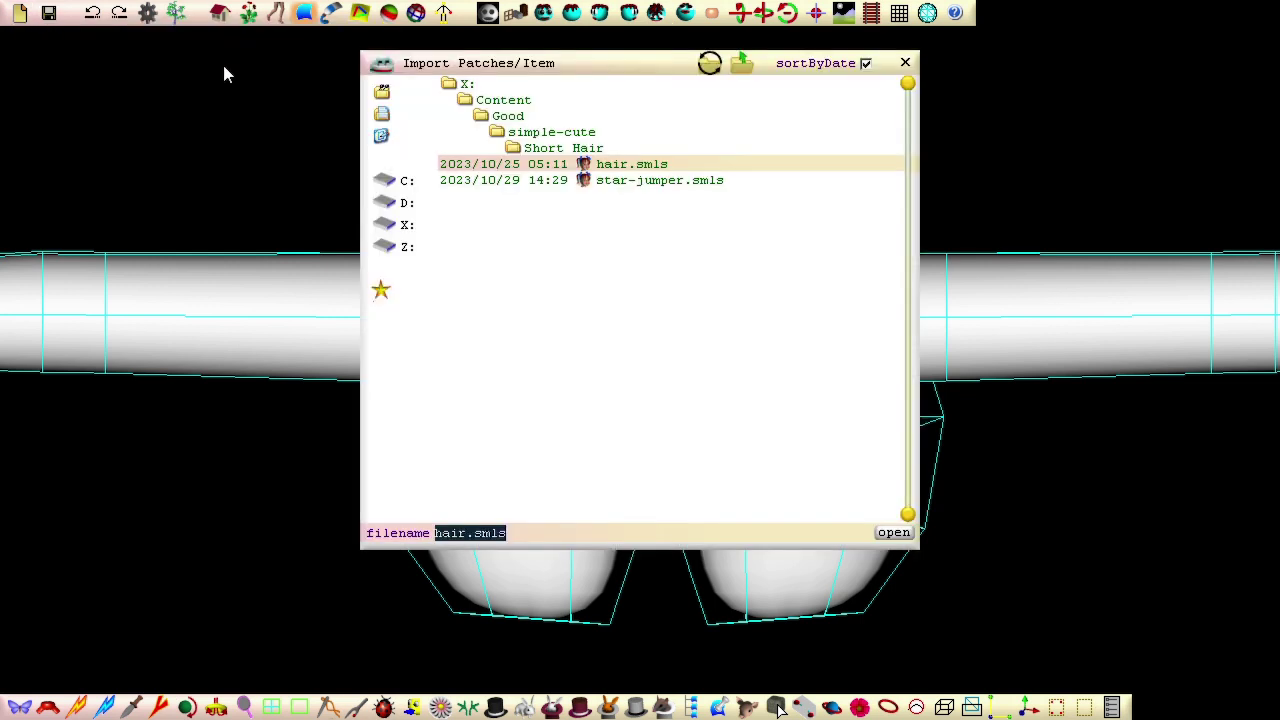
left_click(893, 533)
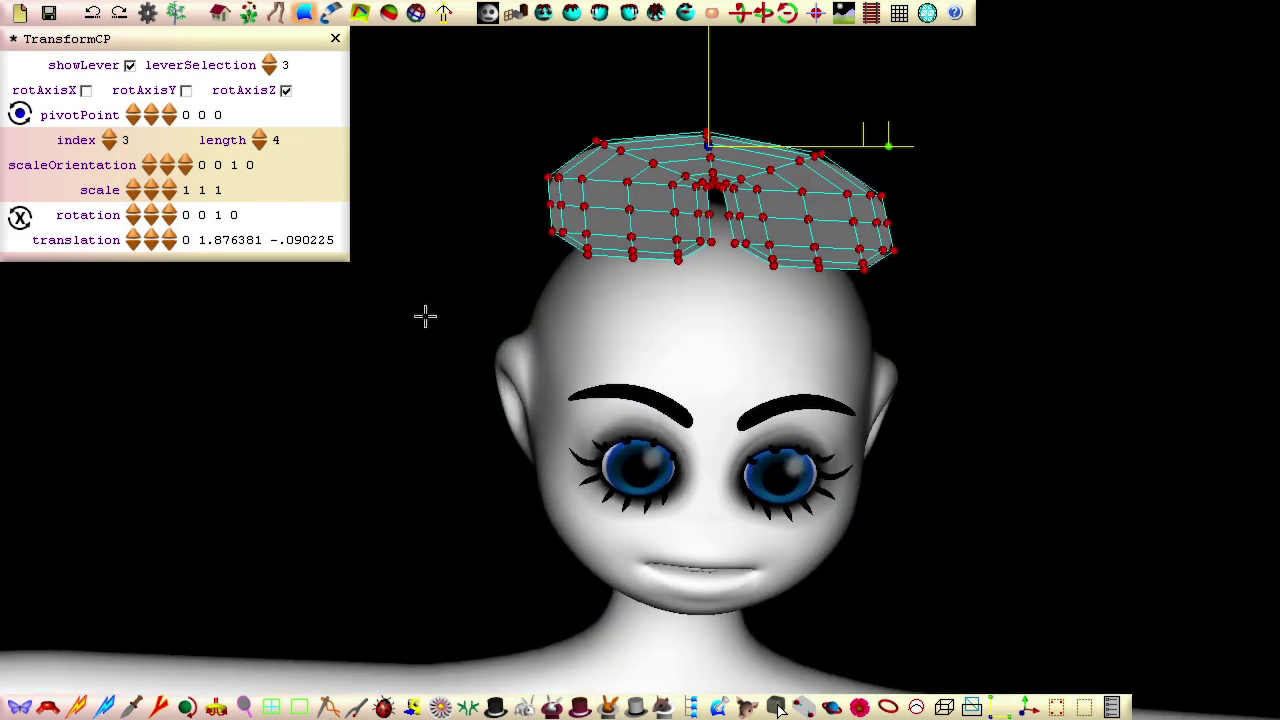
Step: Pull the front edge control points of the imported hair down over the forehead on both sides
left_click(425, 316)
middle_click_drag(425, 316, 376, 534)
left_click_drag(667, 388, 659, 418)
left_click_drag(556, 338, 370, 446)
Step: Fill the hair patch with a dark reddish-brown colour
left_click(380, 14)
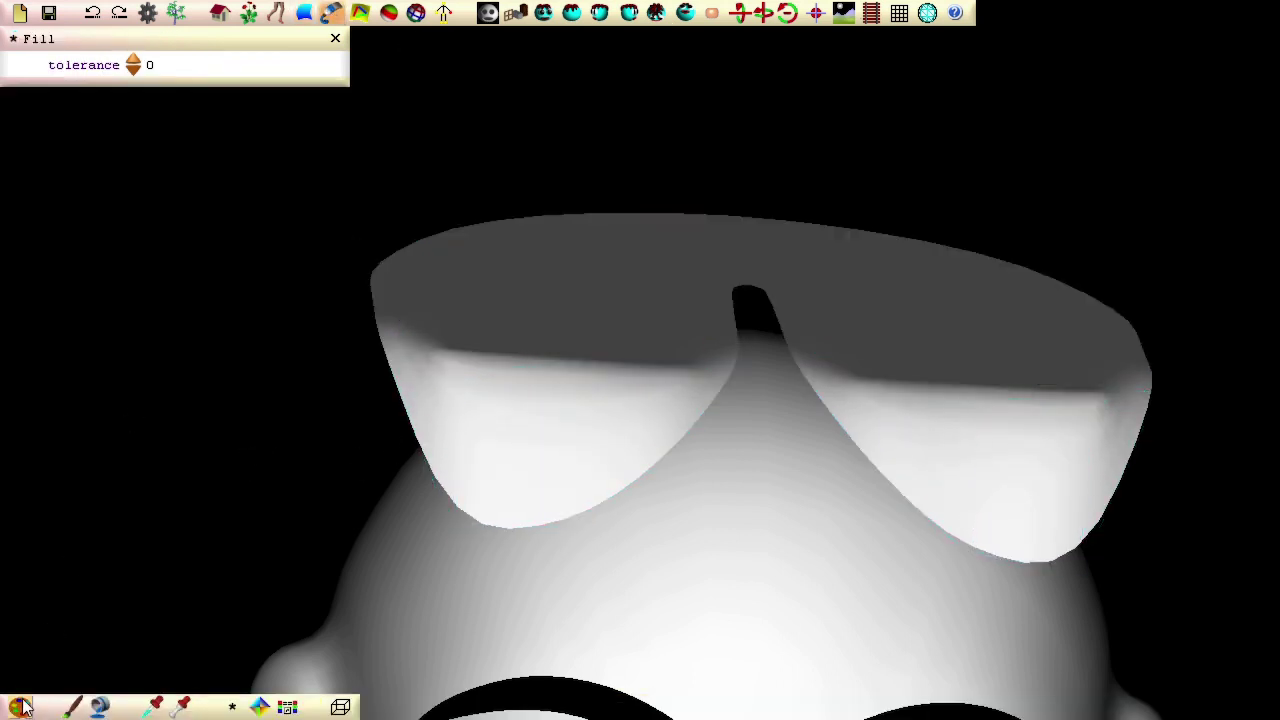
left_click(20, 707)
left_click(325, 192)
left_click(503, 432)
Step: Return to patch editing and pull the outer edge points along the hair's side down toward the ear
left_click(304, 13)
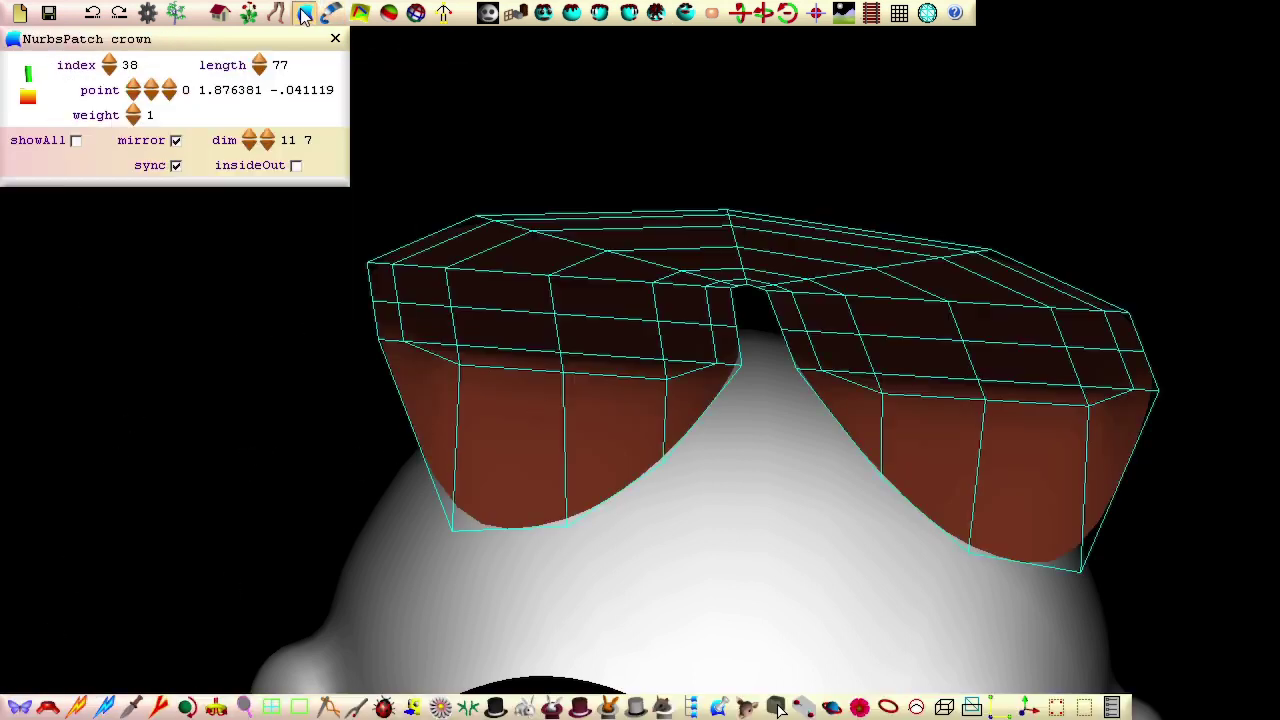
middle_click_drag(204, 436, 490, 420)
left_click_drag(748, 378, 626, 652)
middle_click_drag(560, 590, 614, 236)
left_click_drag(655, 182, 597, 386)
left_click_drag(577, 155, 520, 375)
Step: Pull the rear side and back centre edge points of the hair down behind the ear to cover the back of the head
middle_click_drag(478, 133, 638, 182)
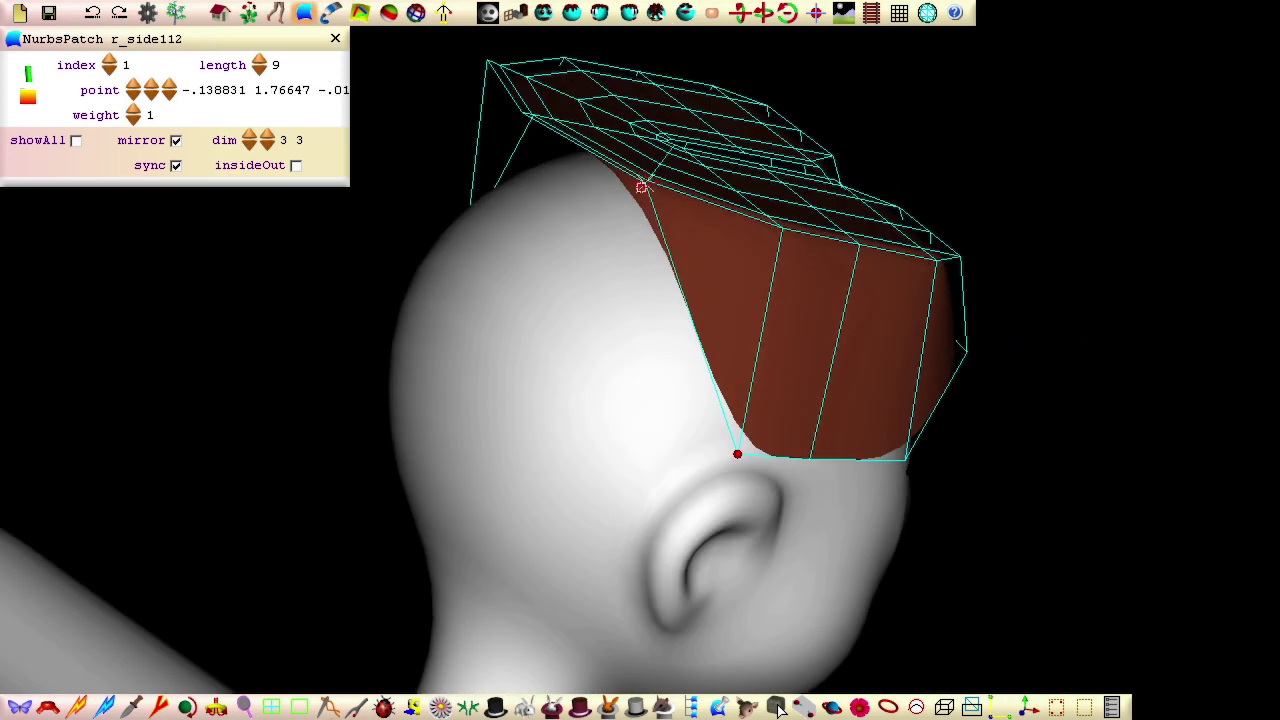
left_click_drag(643, 186, 635, 509)
middle_click_drag(501, 146, 648, 156)
left_click_drag(685, 185, 493, 510)
Step: Shift the hair's lower side edge points backward so the hairline follows the temple and passes around the ear
middle_click_drag(640, 420, 508, 397)
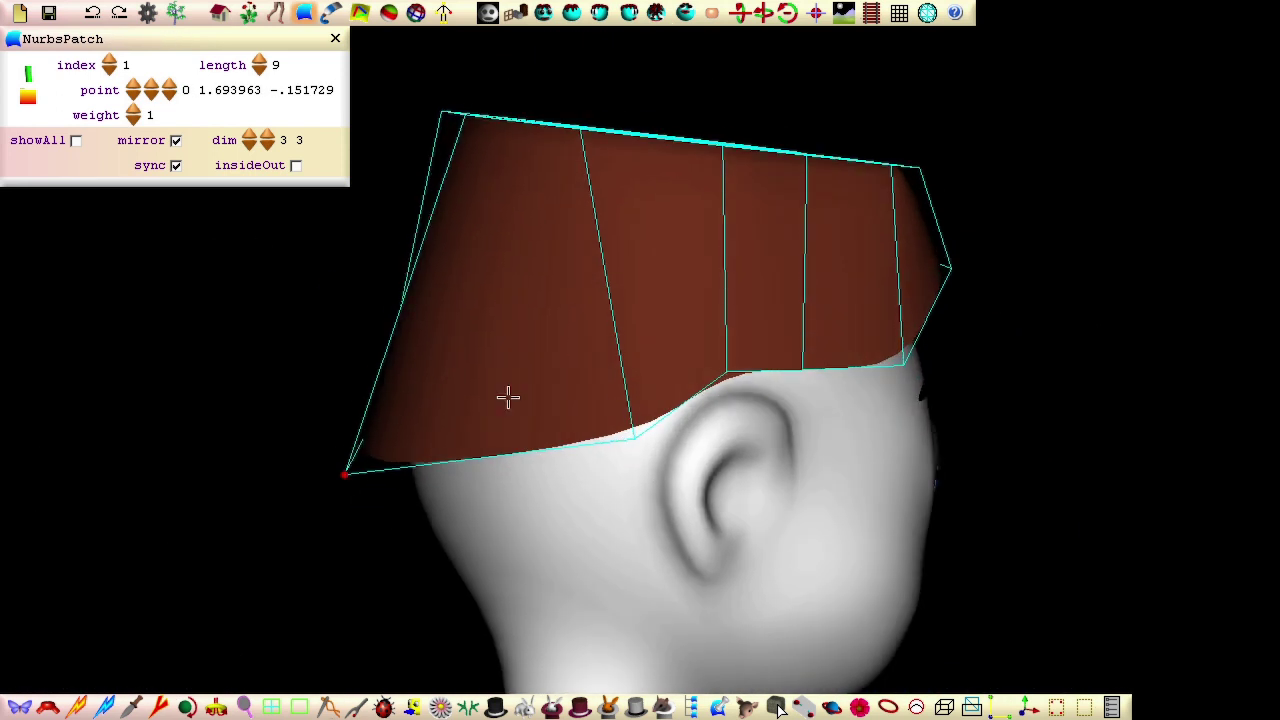
left_click_drag(634, 429, 537, 450)
left_click_drag(725, 374, 643, 429)
middle_click_drag(760, 340, 717, 387)
left_click_drag(717, 386, 651, 398)
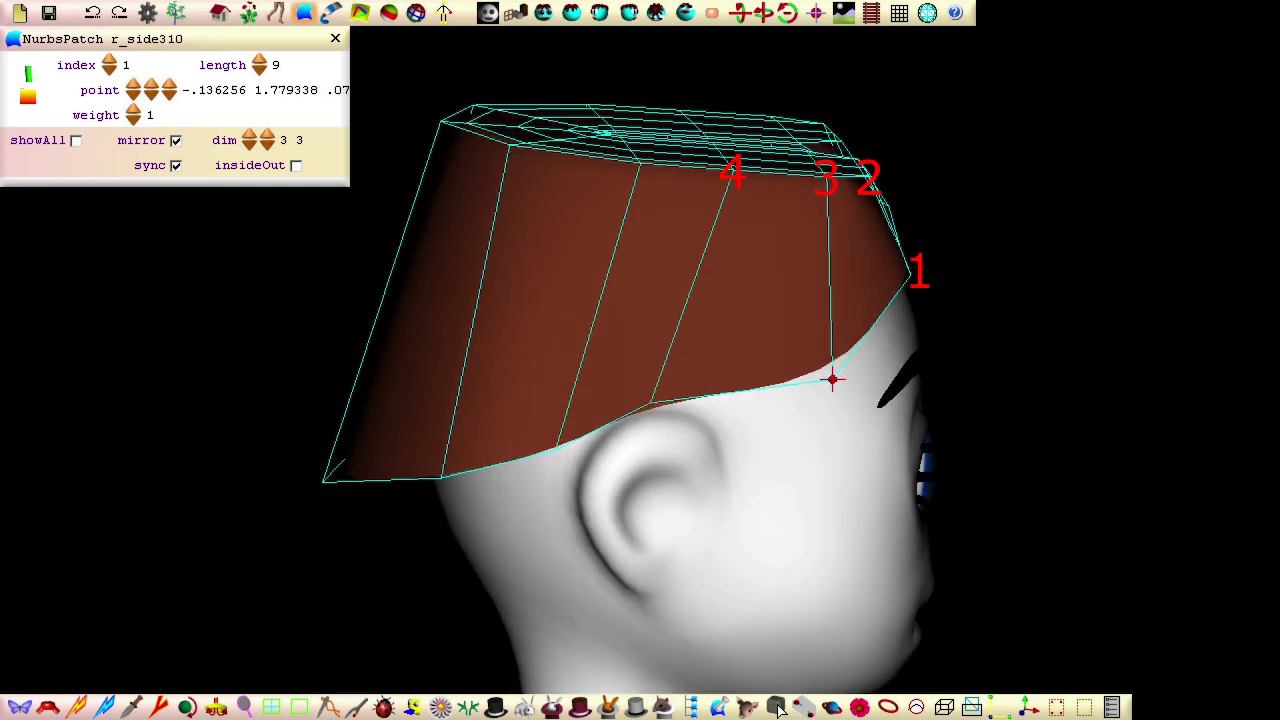
left_click_drag(833, 380, 781, 380)
Step: Adjust the hairline point at the temple and tuck the lower edge points behind the ear closer to the head
middle_click_drag(829, 366, 592, 394)
left_click_drag(792, 266, 772, 280)
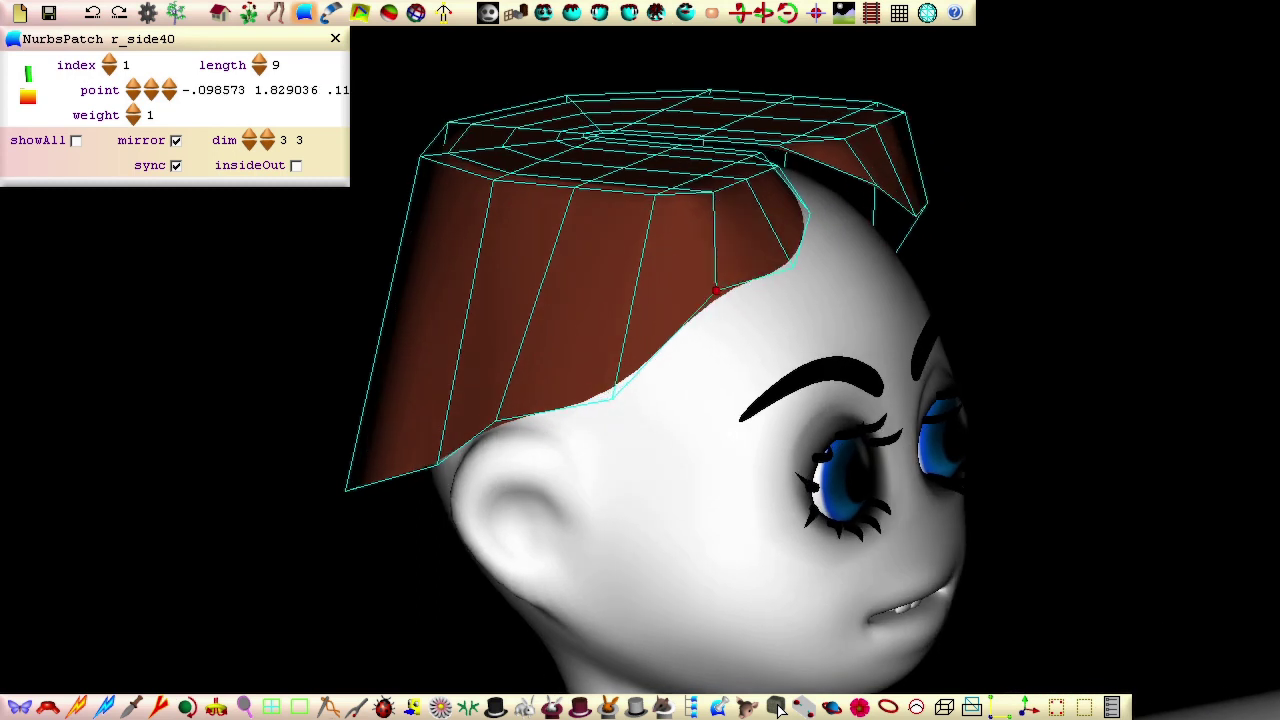
middle_click_drag(772, 280, 900, 330)
left_click_drag(485, 455, 443, 468)
left_click_drag(355, 526, 400, 507)
Step: Pull the upper rim points at the back of the hair and behind the ear down toward the lower edge
middle_click_drag(400, 507, 613, 206)
left_click_drag(626, 186, 734, 469)
left_click_drag(474, 243, 505, 520)
middle_click_drag(505, 520, 663, 197)
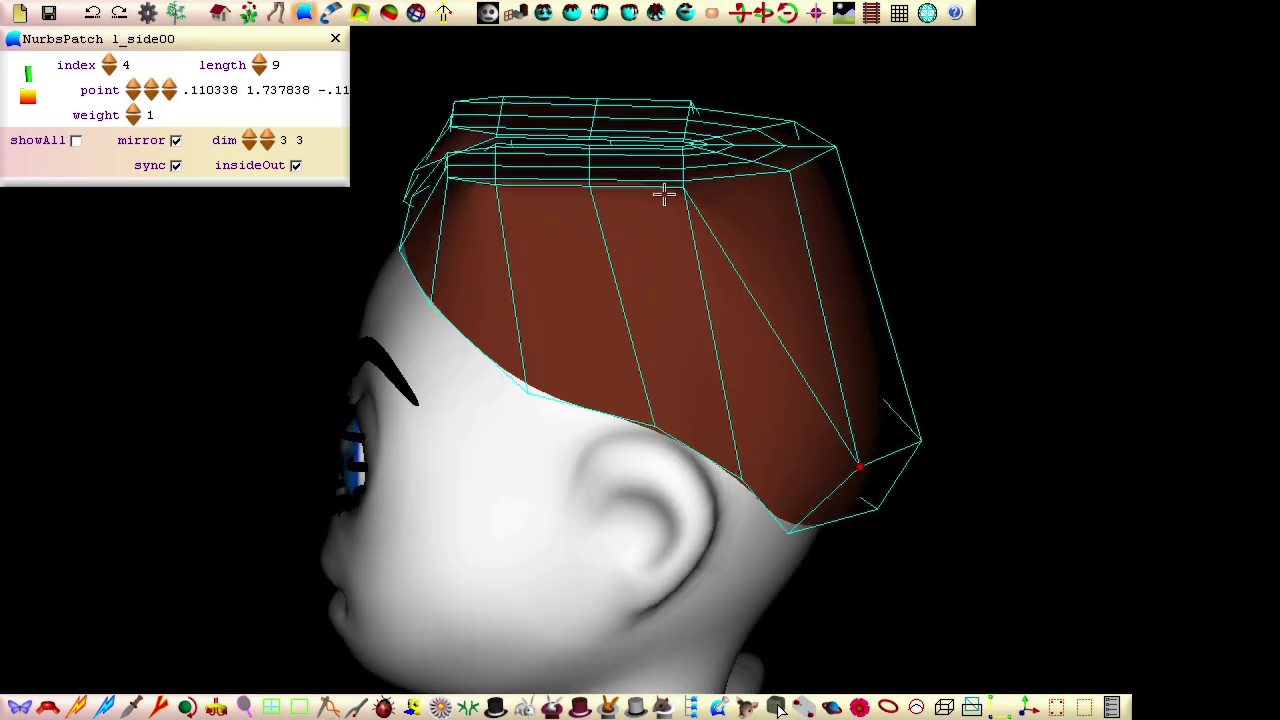
left_click_drag(688, 190, 746, 429)
Step: Pull the upper rim points above and in front of the ear down the side of the head
left_click_drag(593, 189, 643, 340)
middle_click_drag(643, 340, 690, 352)
left_click_drag(690, 352, 661, 359)
left_click_drag(576, 208, 590, 303)
Step: Lower the next ring of hair control points around the side and back to round the crown over the skull
middle_click_drag(590, 303, 258, 298)
left_click_drag(497, 219, 510, 289)
left_click_drag(588, 210, 628, 293)
left_click_drag(692, 200, 735, 299)
middle_click_drag(747, 310, 569, 362)
left_click_drag(600, 372, 620, 409)
left_click_drag(683, 189, 694, 262)
Step: Fine-tune individual hair control points around the head with small moves to smooth the rounded hair surface
middle_click_drag(694, 262, 450, 335)
left_click_drag(540, 300, 560, 314)
left_click_drag(480, 457, 500, 462)
middle_click_drag(500, 462, 673, 417)
left_click_drag(770, 443, 777, 449)
left_click_drag(617, 208, 634, 220)
middle_click_drag(634, 220, 414, 656)
left_click_drag(414, 656, 62, 502)
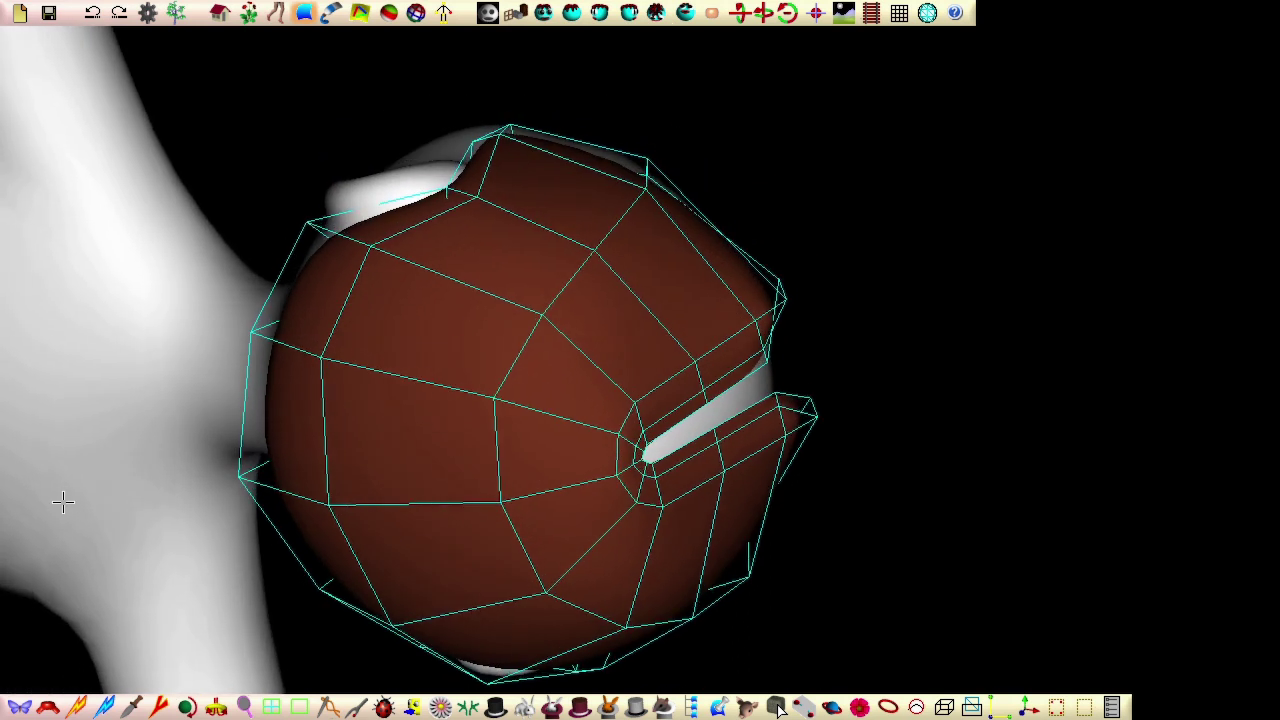
Step: Select all the hair control points from the top view and mirror the selected patches
left_click(658, 13)
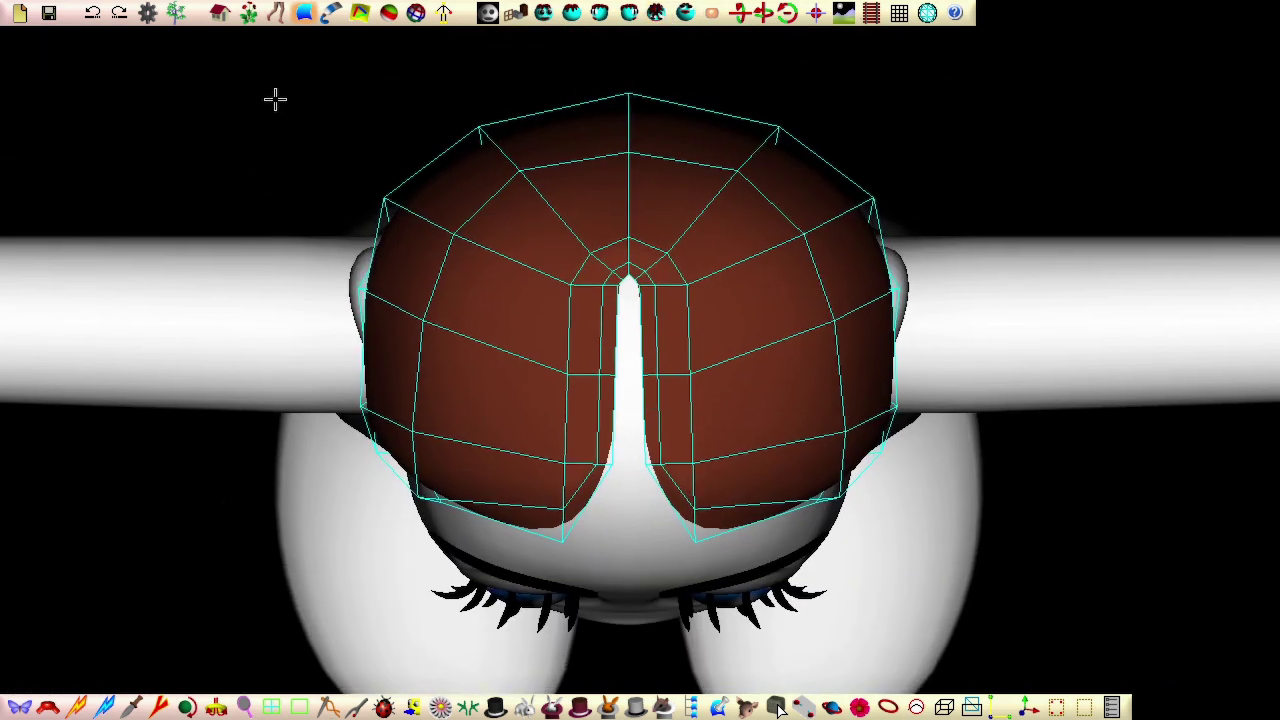
left_click_drag(329, 54, 995, 694)
left_click(1112, 707)
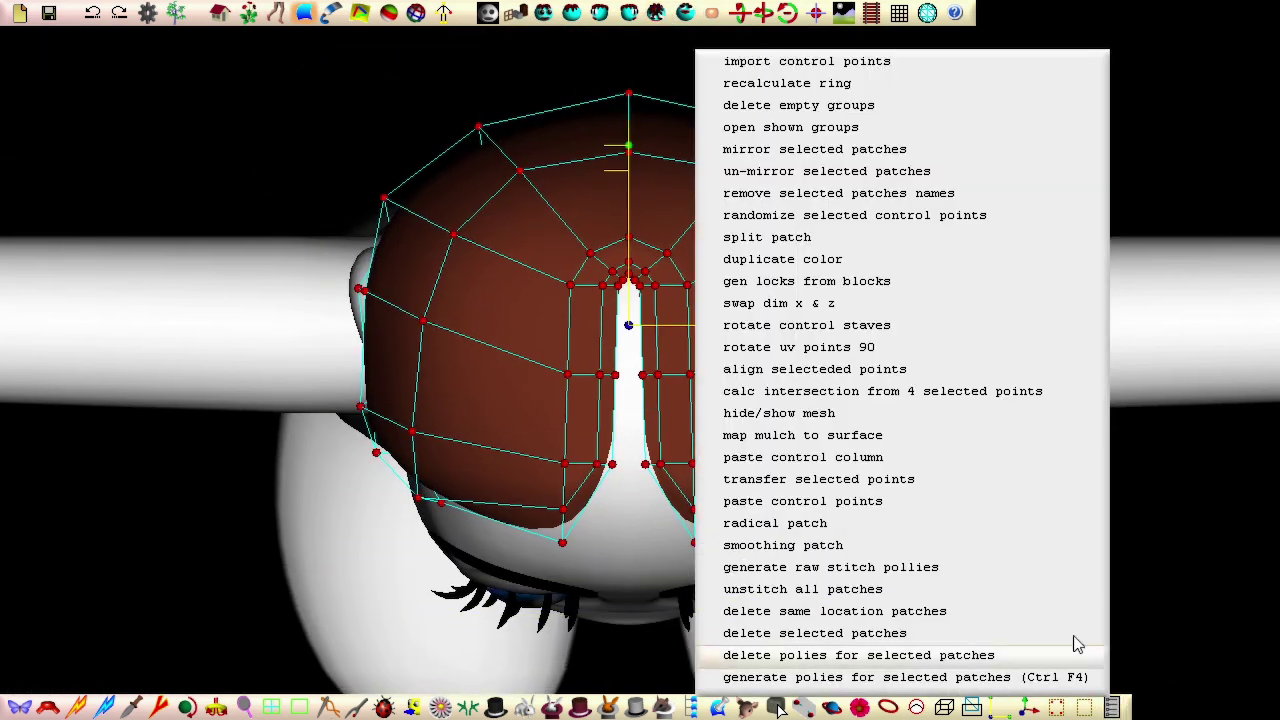
left_click(752, 150)
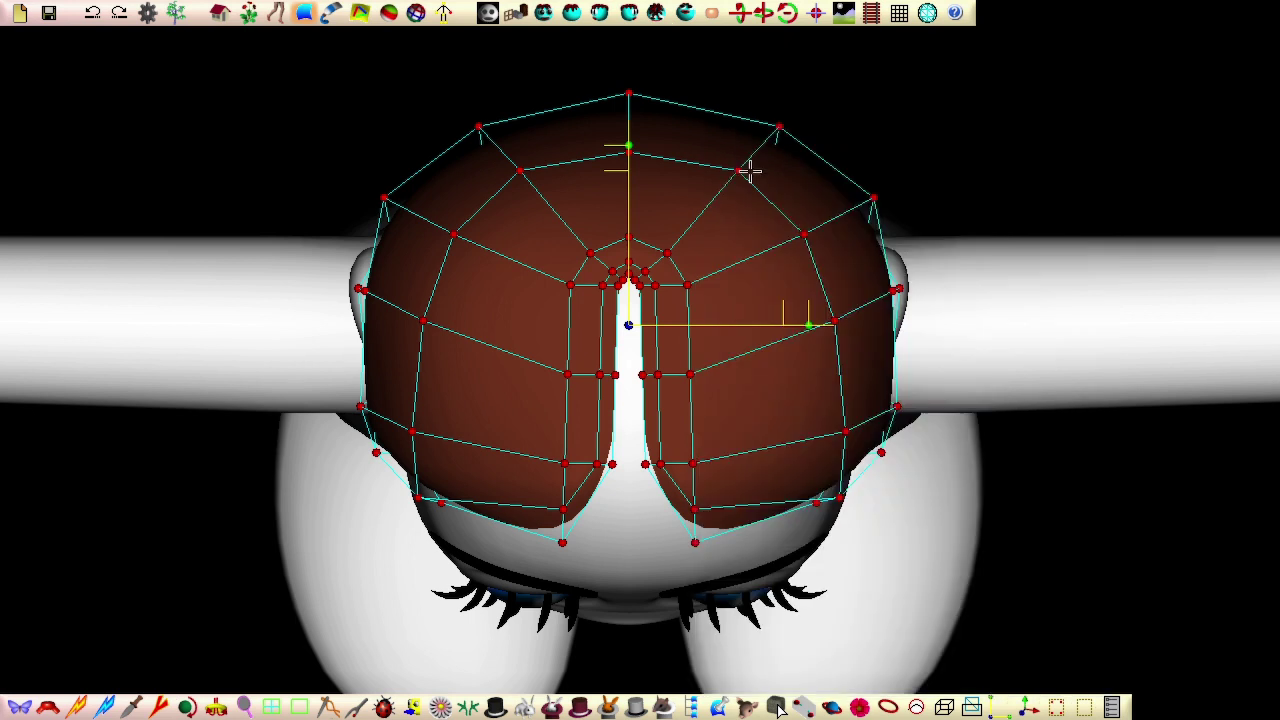
Step: Spread the inner ring of hair points on the character's right outwards from the top view, and adjust the front corner points near the temple
left_click(497, 289)
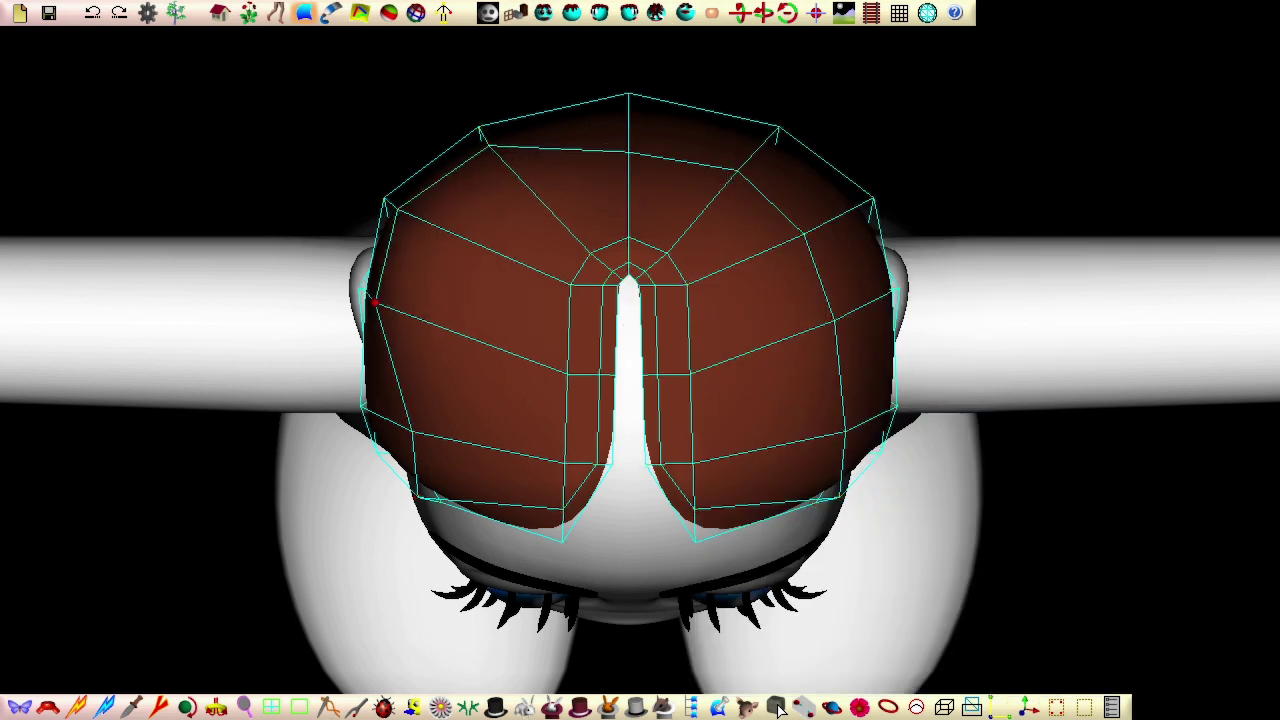
left_click_drag(375, 302, 372, 301)
left_click_drag(412, 432, 378, 422)
middle_click_drag(364, 324, 300, 70)
left_click_drag(443, 231, 402, 261)
left_click_drag(468, 256, 446, 263)
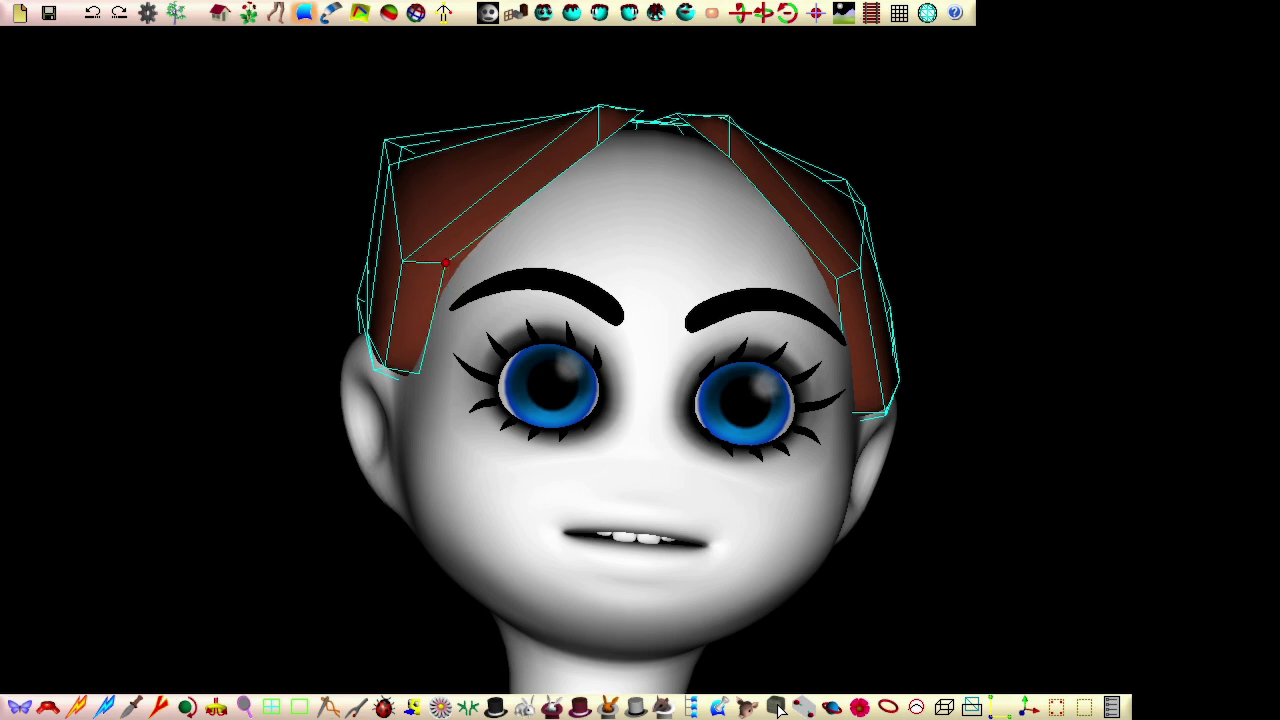
Step: Move the rows of control points around the rear end and middle of the parting backwards over the crown
key("5")
left_click_drag(530, 211, 700, 289)
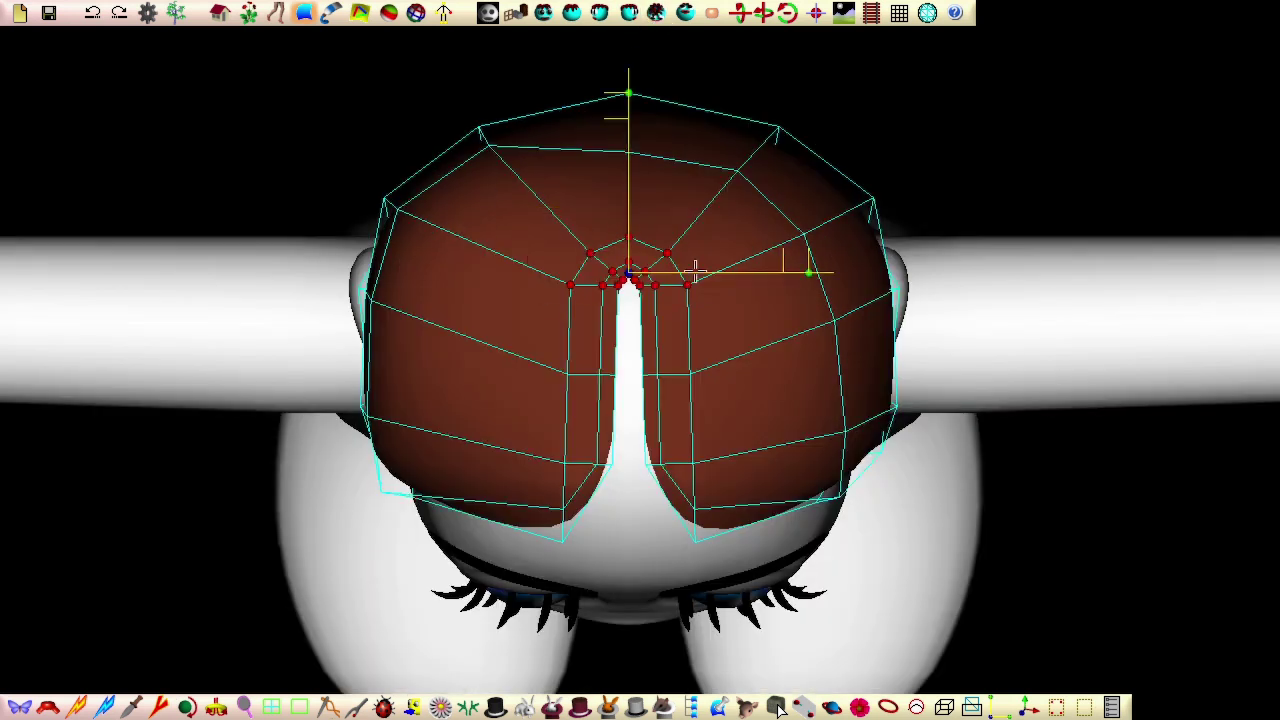
left_click_drag(628, 118, 628, 84)
left_click_drag(531, 325, 710, 409)
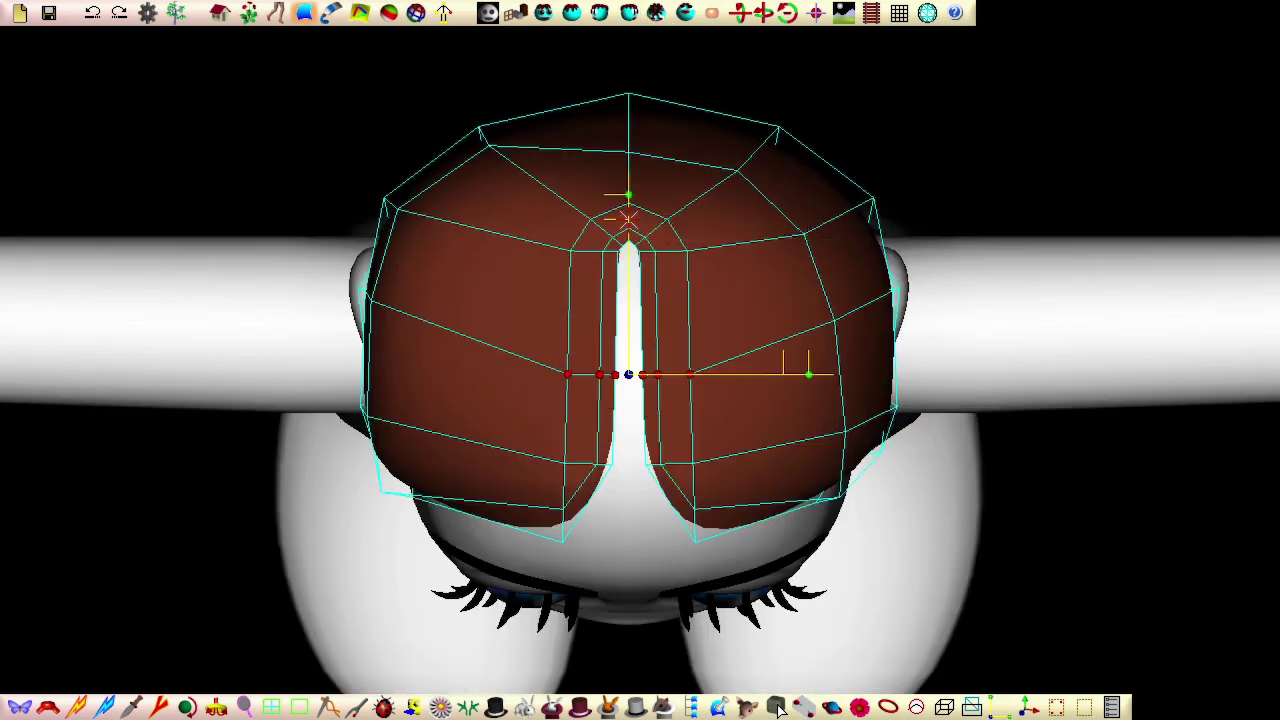
left_click_drag(628, 220, 628, 198)
Step: Shift the parting's control points towards the character's right side, and tilt and lower them to follow the skull's slope
left_click_drag(521, 185, 673, 557)
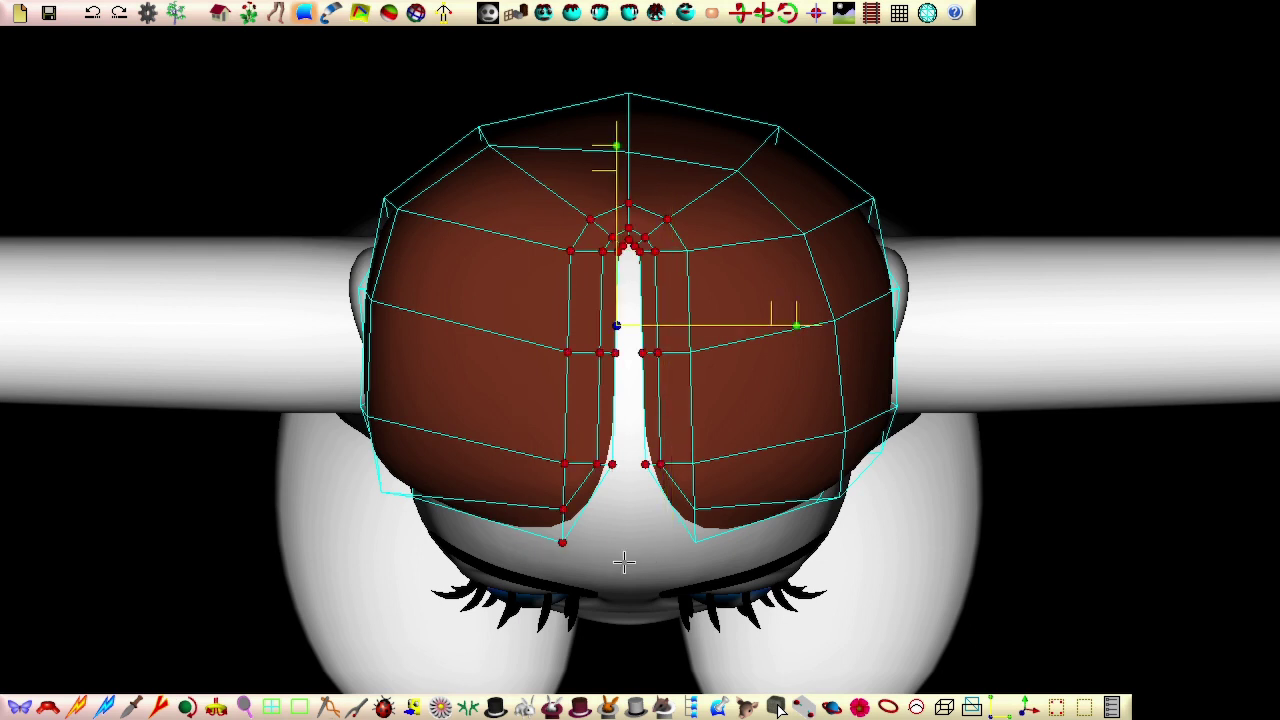
left_click_drag(735, 325, 594, 325)
left_click(544, 13)
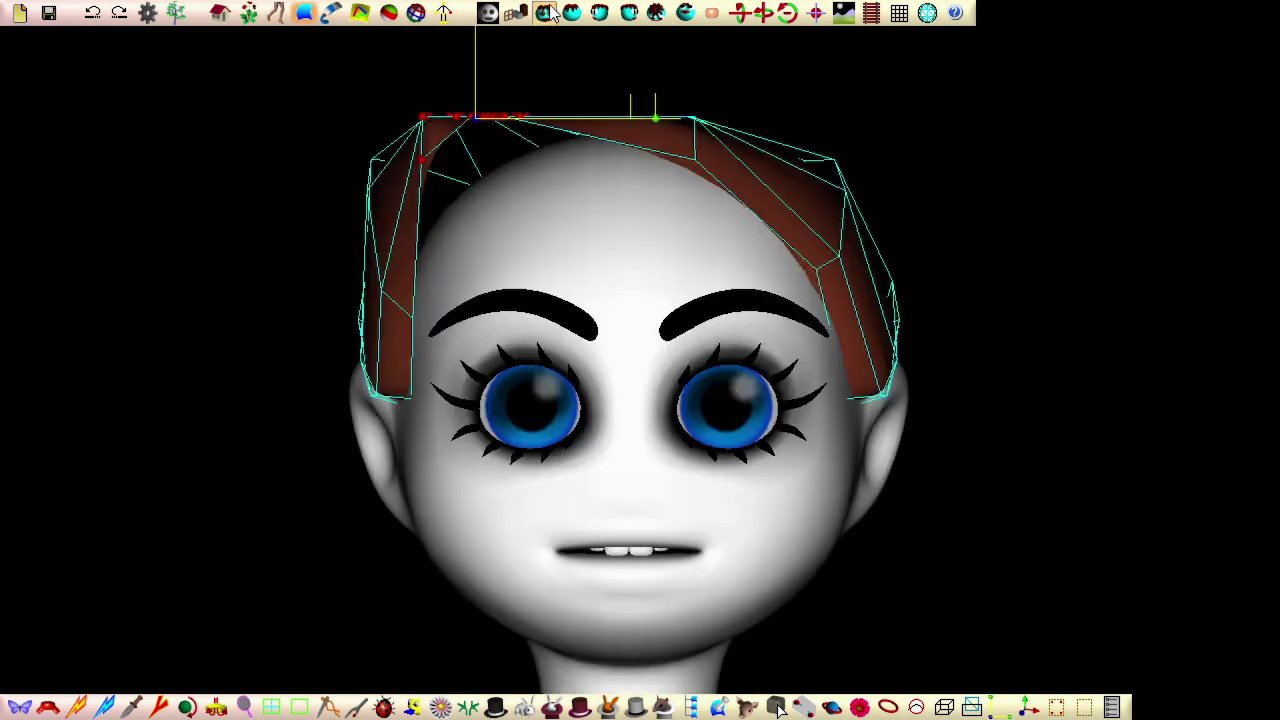
middle_click_drag(224, 291, 260, 319)
left_click_drag(690, 142, 664, 69)
left_click_drag(511, 143, 511, 175)
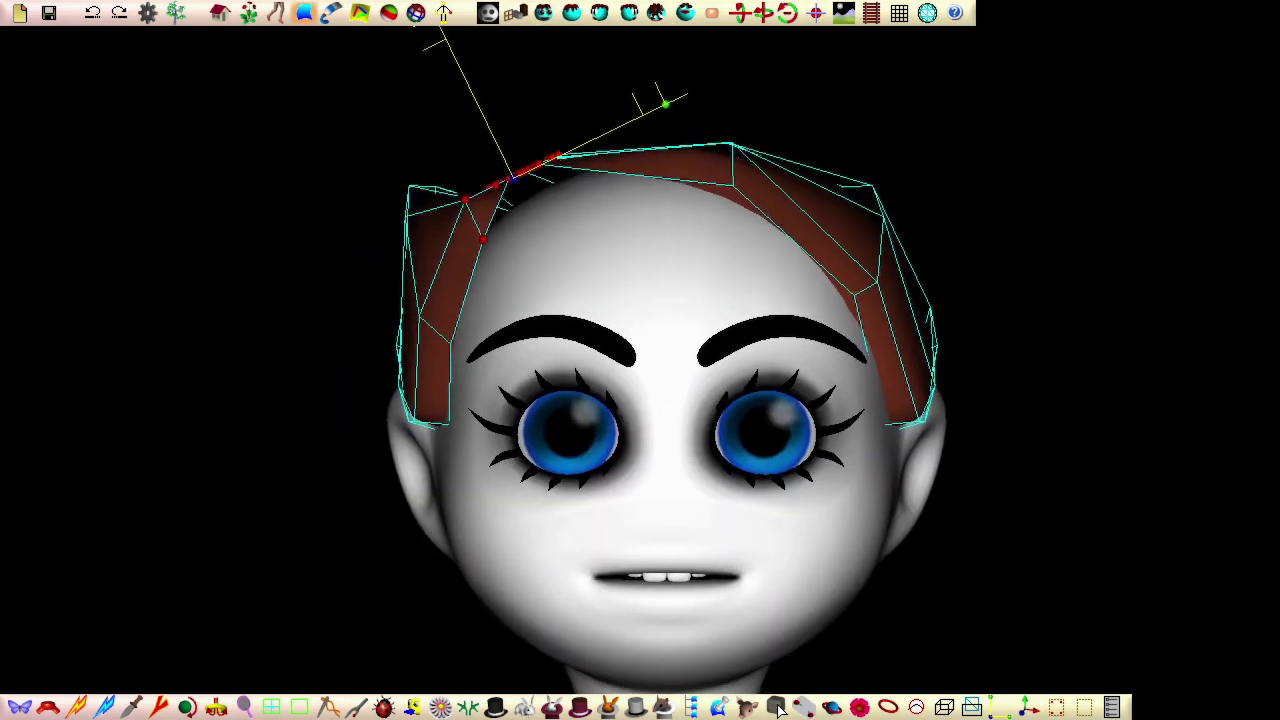
Step: Lower the control points beside the shifted parting on the character's right side to bring the hair closer to the skull
middle_click_drag(261, 324, 360, 355)
left_click_drag(514, 223, 510, 282)
left_click_drag(430, 207, 446, 265)
left_click(393, 181)
left_click_drag(393, 181, 405, 236)
middle_click_drag(555, 226, 494, 229)
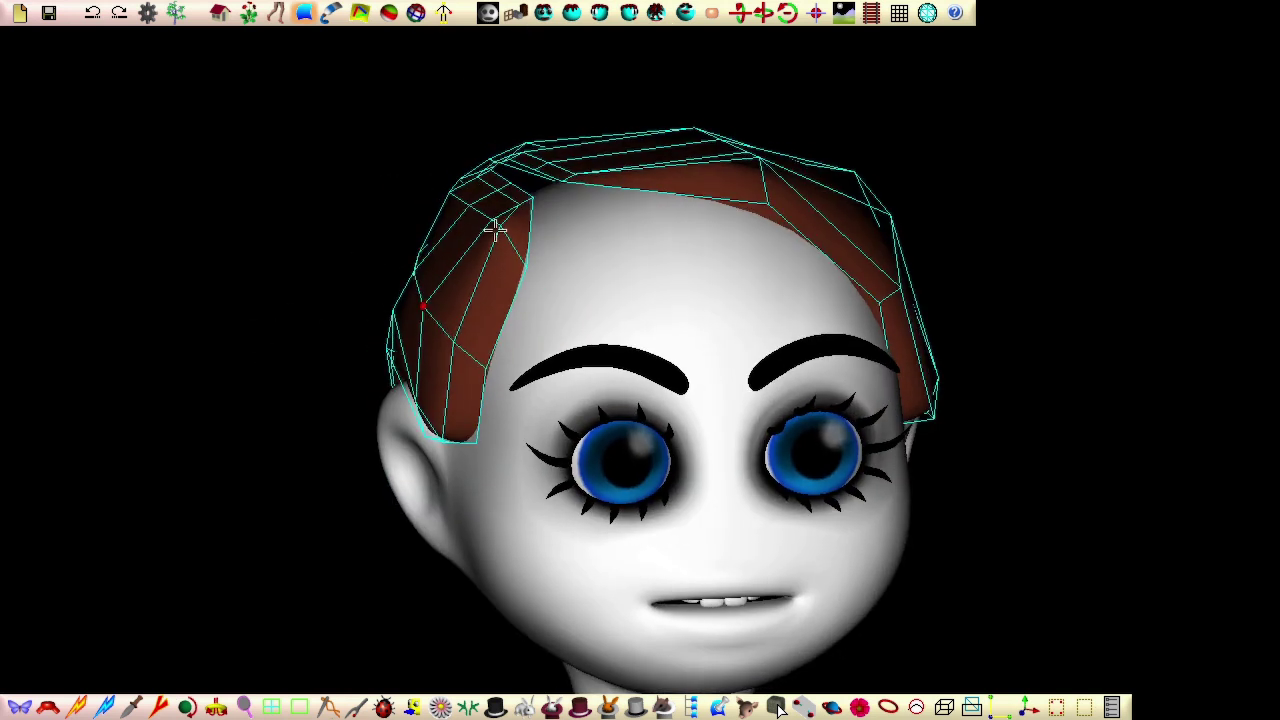
Step: Nudge individual control points around the crown downwards to round the hair surface
right_click_drag(740, 33, 284, 338)
middle_click_drag(284, 338, 268, 312)
left_click_drag(646, 372, 654, 416)
left_click_drag(574, 397, 595, 450)
left_click(620, 388)
left_click_drag(620, 388, 637, 412)
Step: Reposition the control points around the rear end of the parting to shape its gap against the scalp
middle_click_drag(316, 204, 416, 414)
left_click_drag(640, 588, 665, 602)
left_click_drag(659, 409, 687, 529)
left_click_drag(615, 431, 657, 545)
left_click_drag(638, 405, 680, 533)
left_click_drag(619, 407, 667, 537)
middle_click_drag(490, 250, 600, 310)
left_click(619, 399)
middle_click_drag(619, 399, 667, 369)
left_click(667, 369)
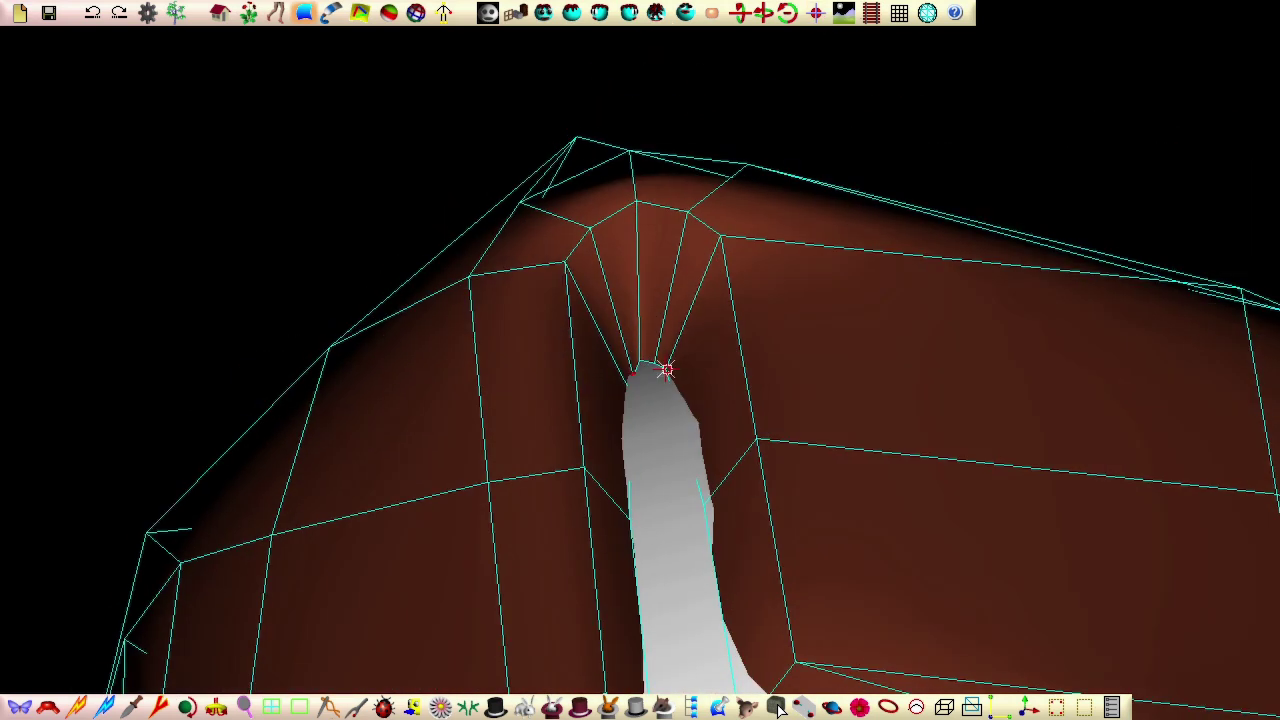
Step: Fine-tune the control points on the crown just behind the parting to smooth the hair there
scroll(506, 209, "down", 5)
middle_click_drag(506, 209, 557, 403)
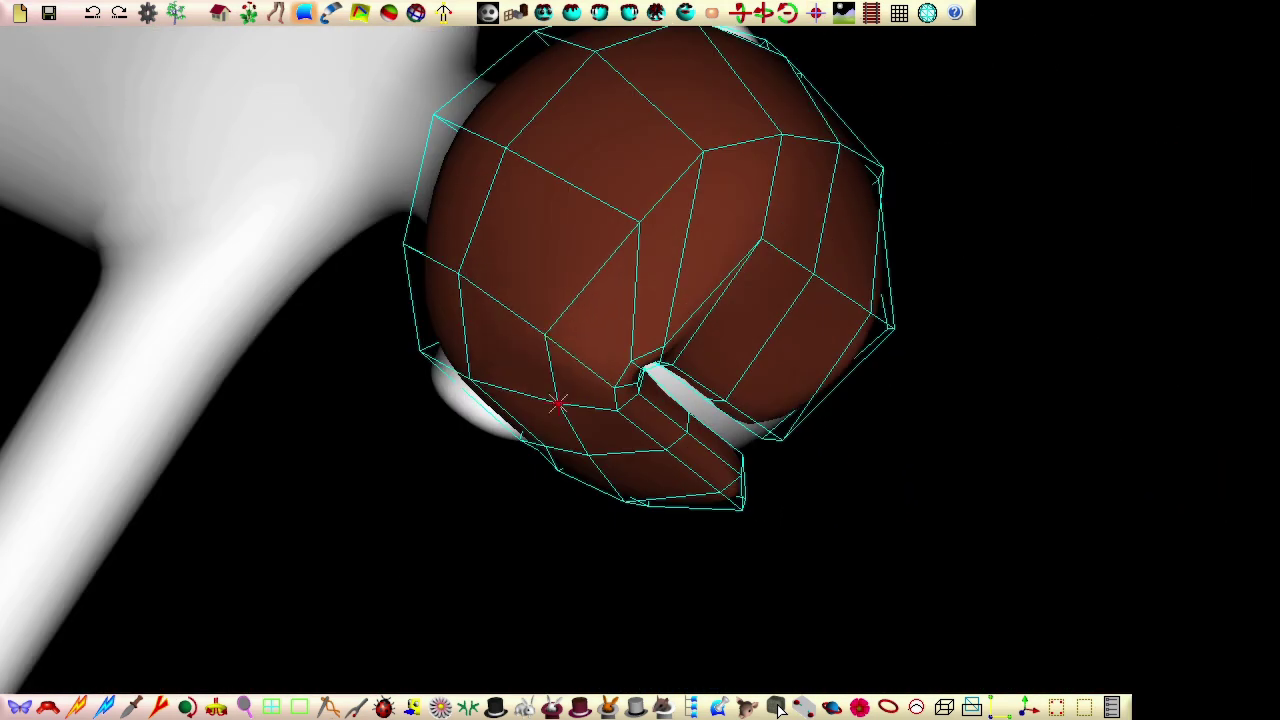
left_click_drag(637, 223, 605, 215)
middle_click_drag(470, 250, 530, 320)
left_click_drag(602, 286, 586, 306)
middle_click_drag(577, 357, 144, 446)
scroll(144, 446, "up", 5)
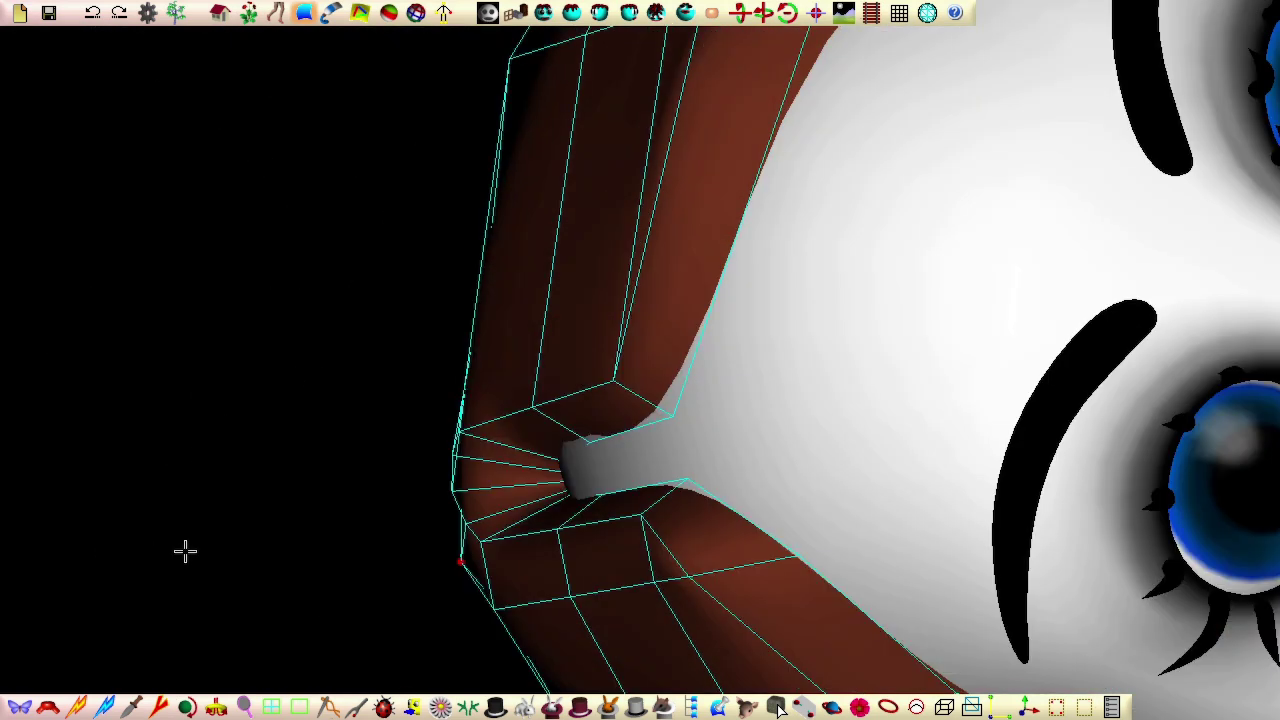
middle_click_drag(186, 549, 215, 535)
left_click_drag(468, 455, 482, 461)
scroll(444, 424, "down", 5)
Step: Insert a new row of control points just inside the hair's edge, running around the parting and along the front hairline
middle_click_drag(444, 424, 274, 434)
middle_click_drag(274, 434, 500, 454)
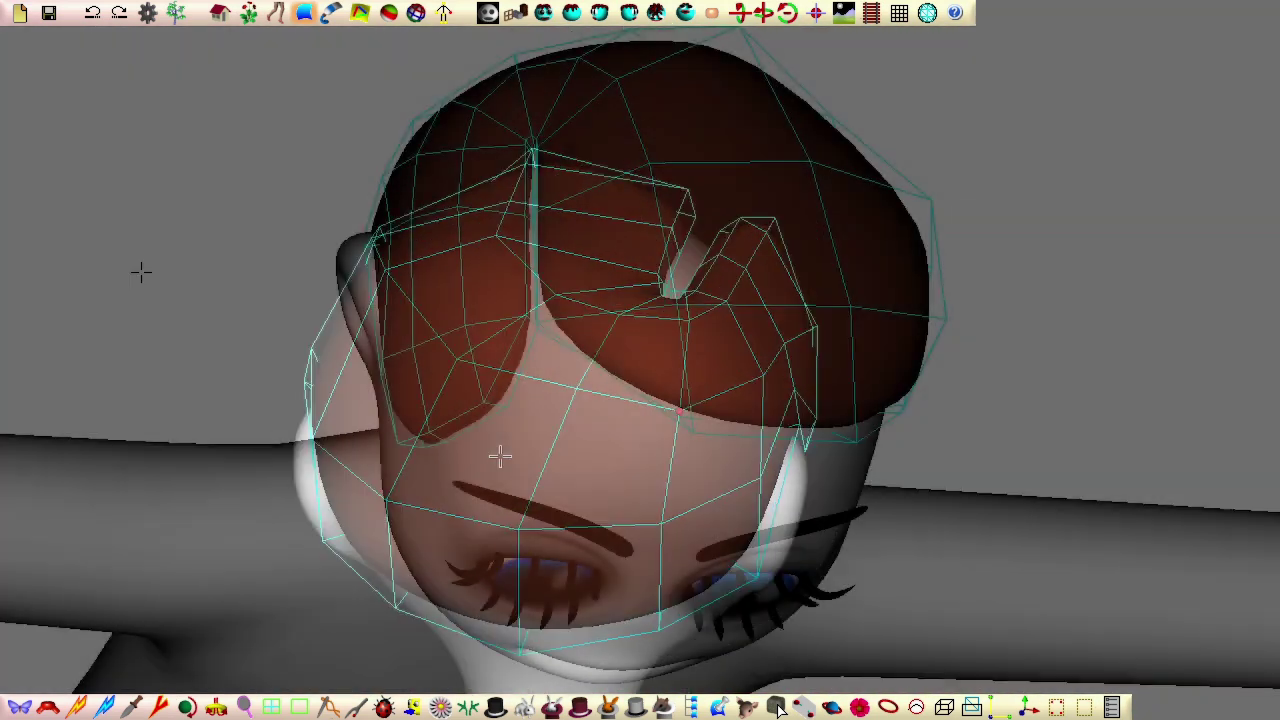
middle_click_drag(140, 274, 207, 457)
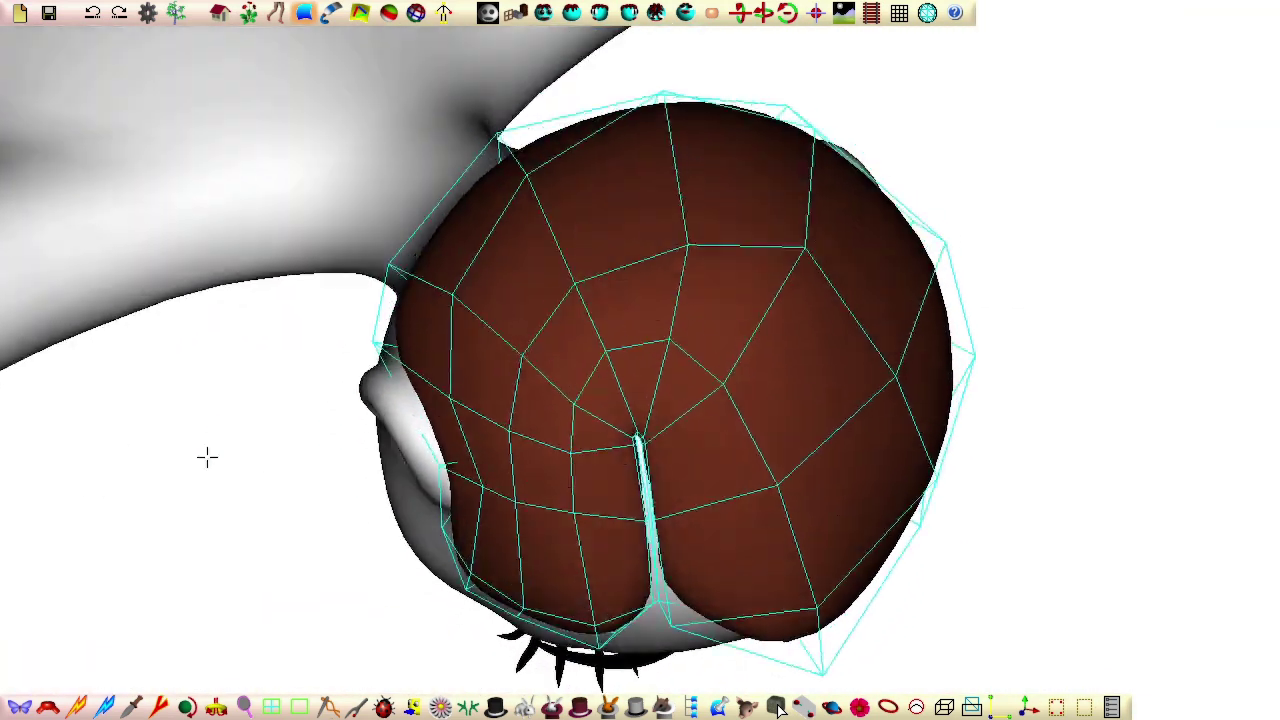
left_click_drag(207, 457, 78, 640)
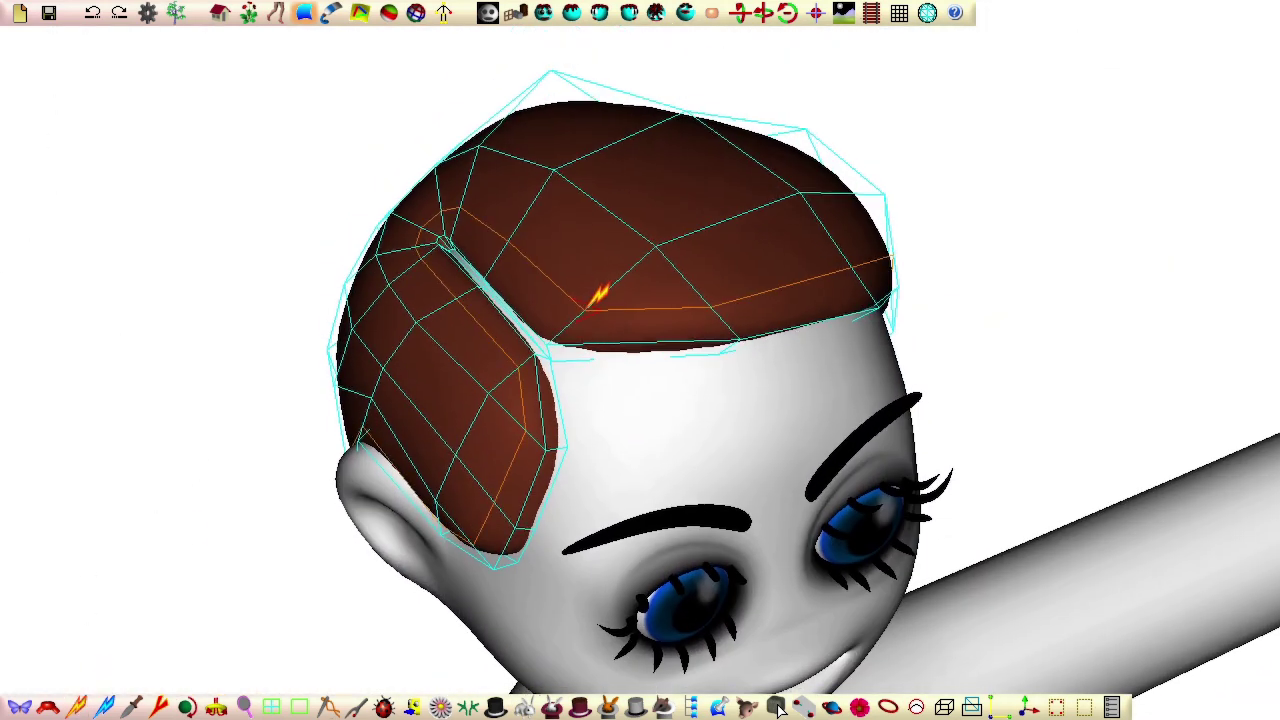
left_click(590, 302)
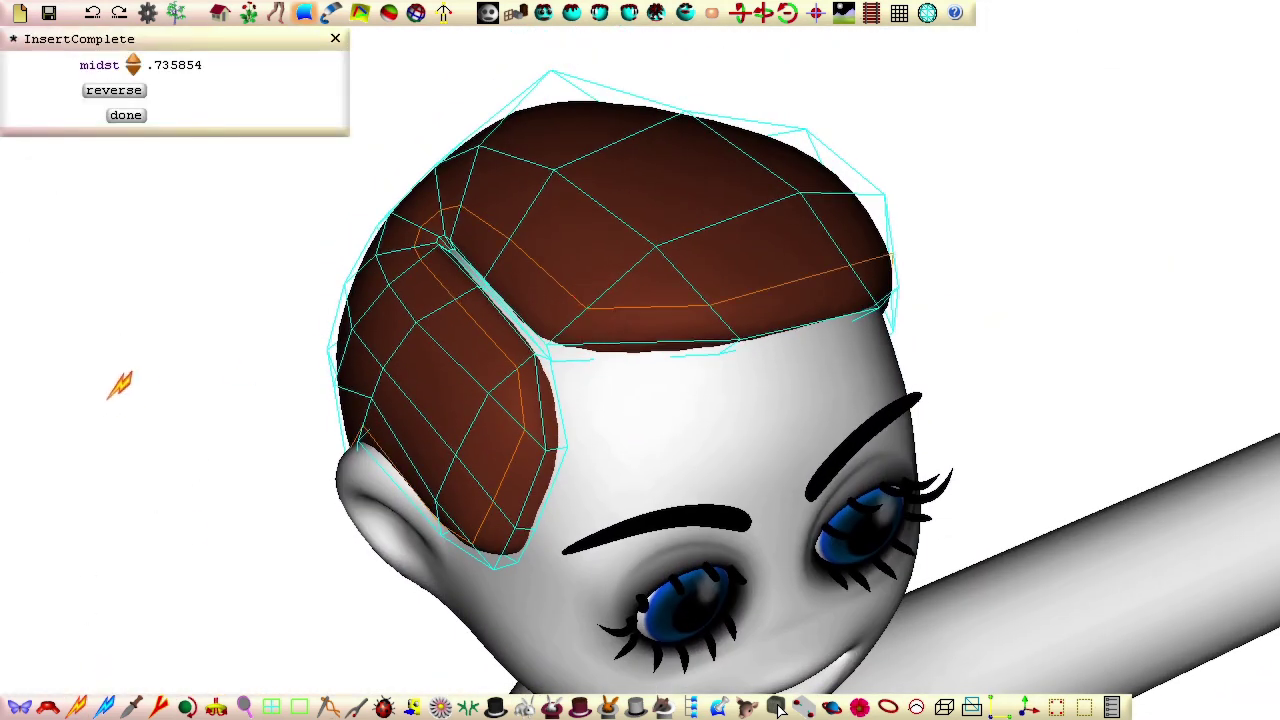
left_click_drag(120, 385, 124, 183)
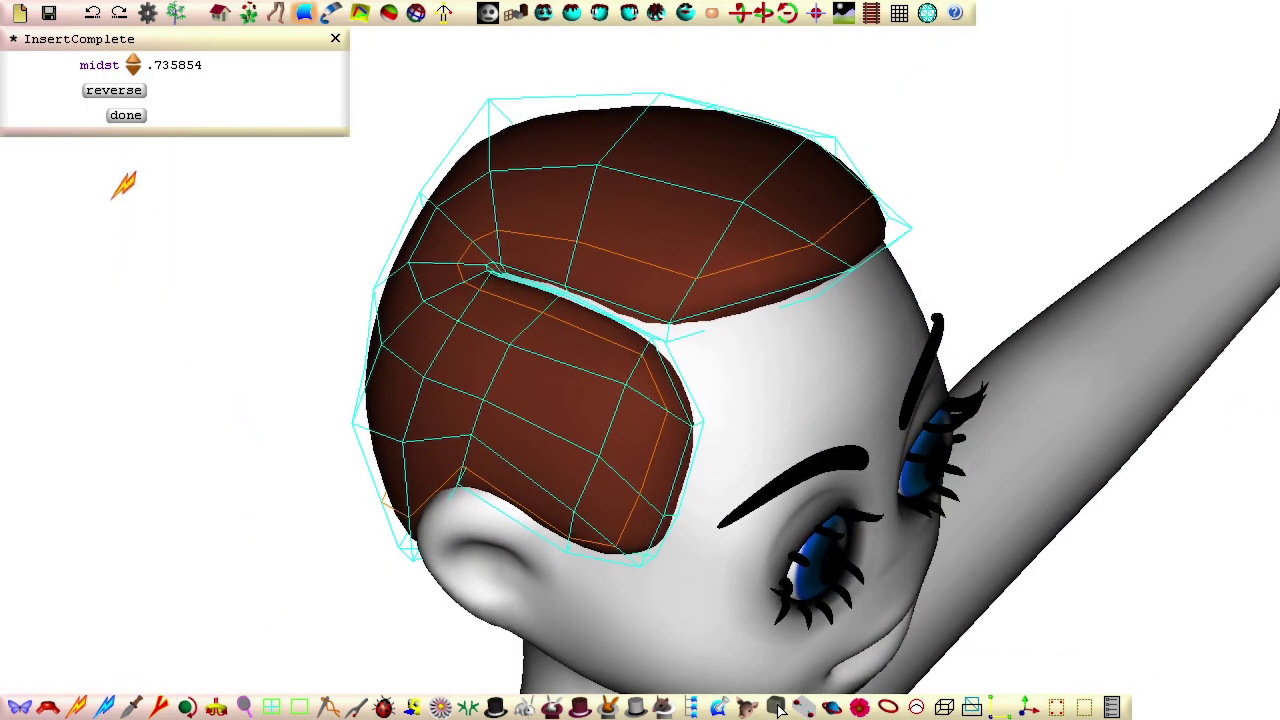
left_click(125, 115)
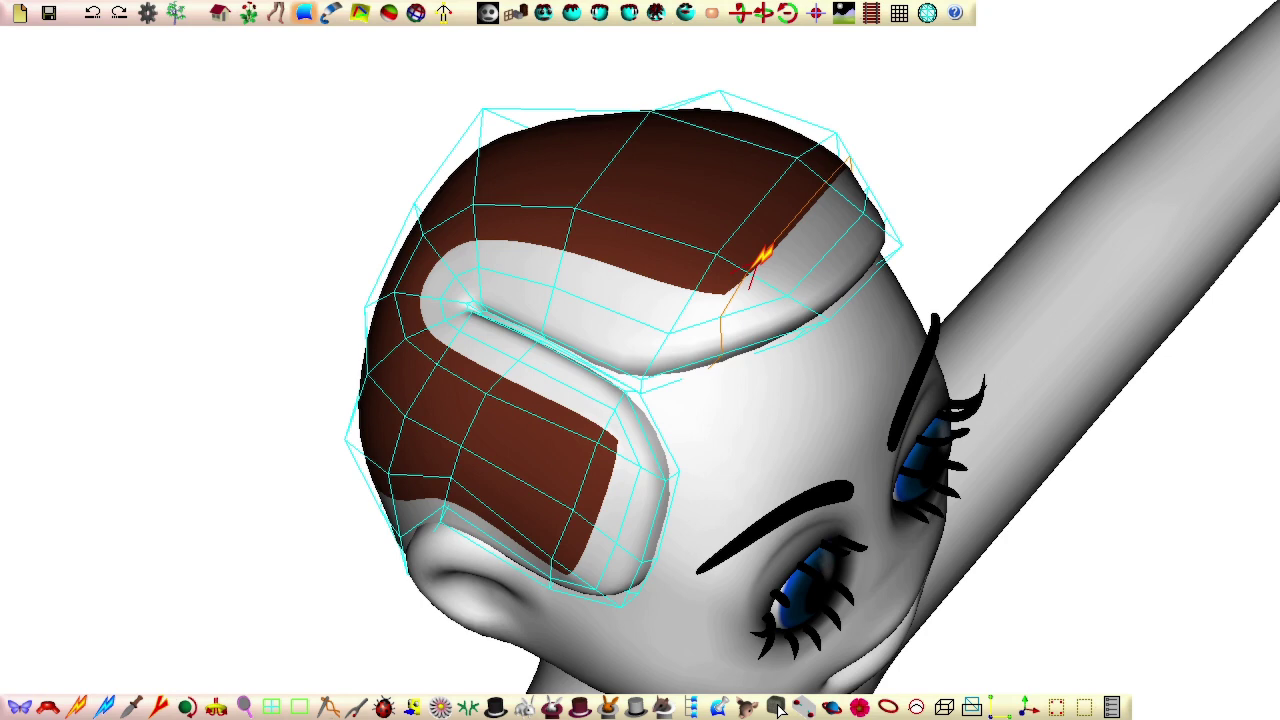
Step: Insert another row near the front edge of the hair, and fill the uncoloured hair strips with the brown hair colour
middle_click_drag(690, 302, 102, 390)
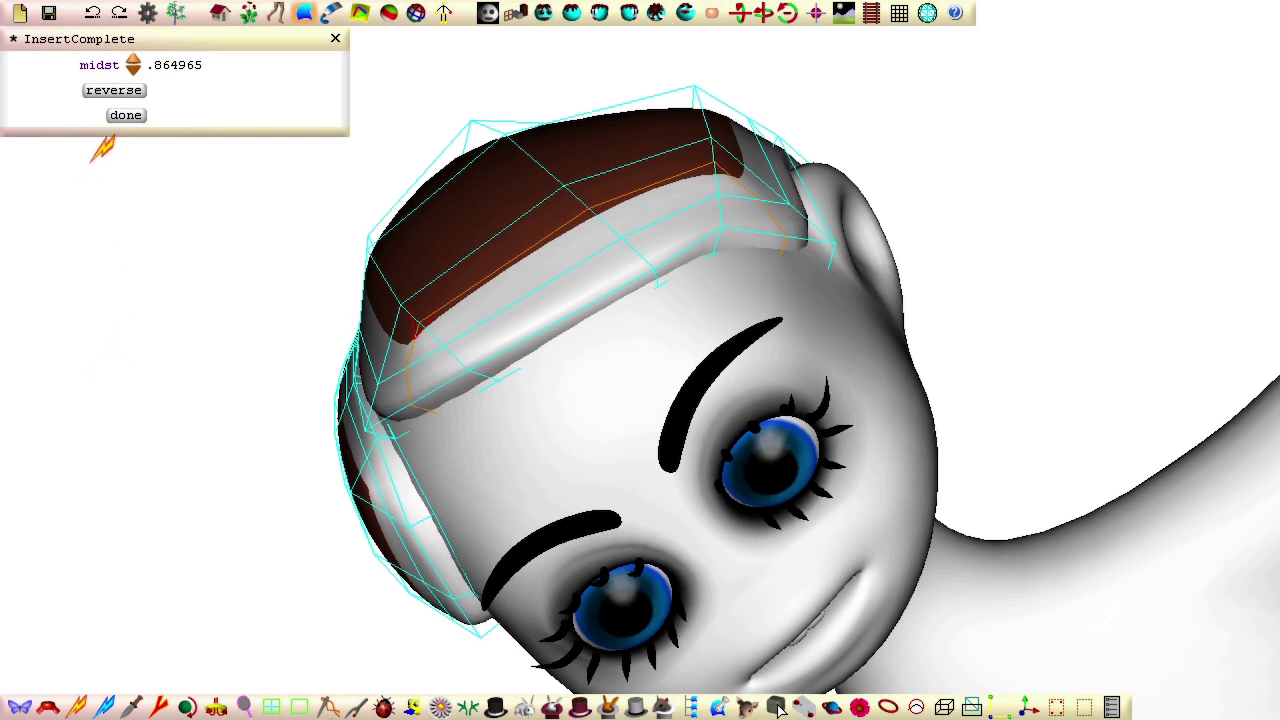
left_click(124, 120)
left_click(328, 12)
left_click(409, 234)
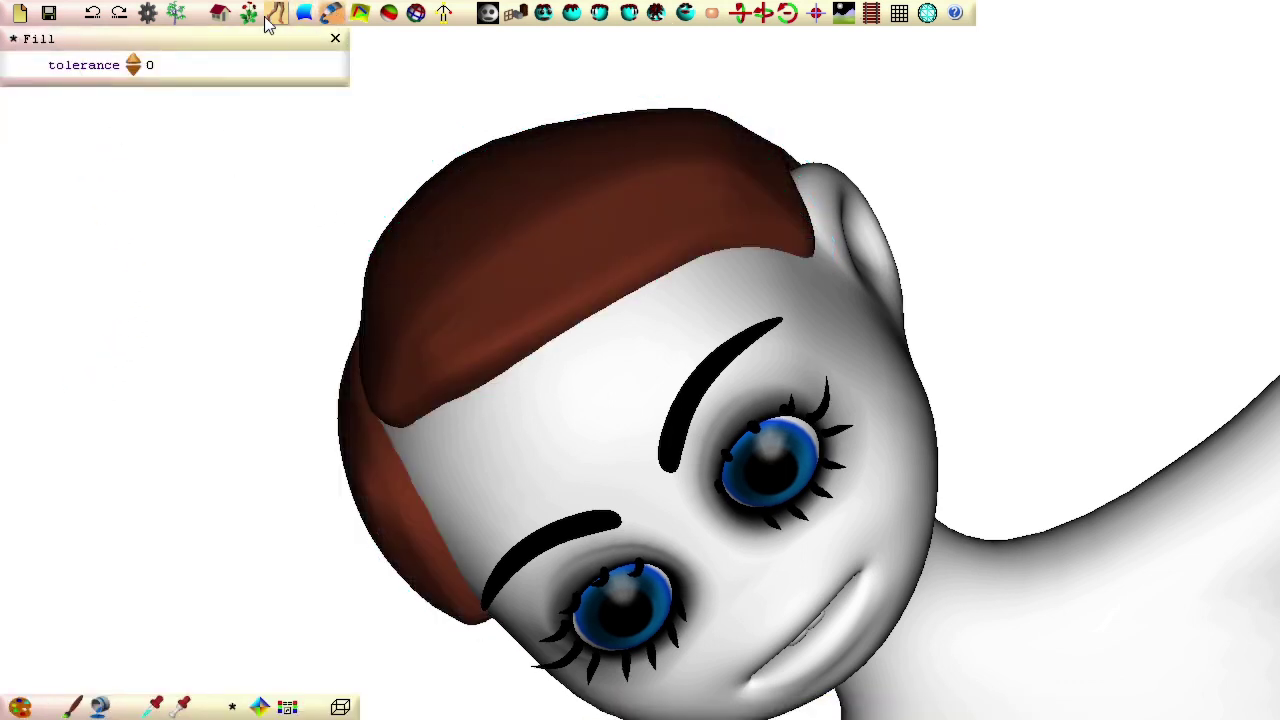
Step: Reshape the front hairline and the hair next to the parting by adjusting individual control points of the NURBS patch
left_click(302, 14)
middle_click_drag(322, 200, 667, 257)
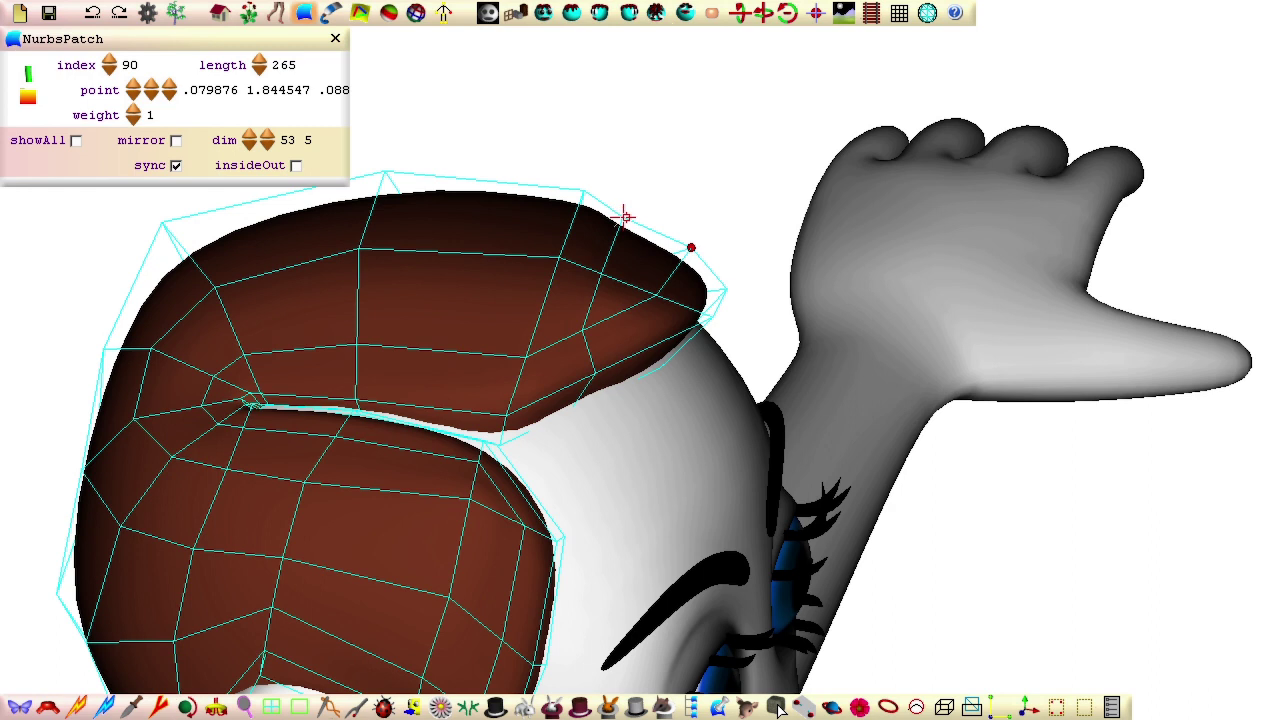
middle_click_drag(607, 323, 180, 387)
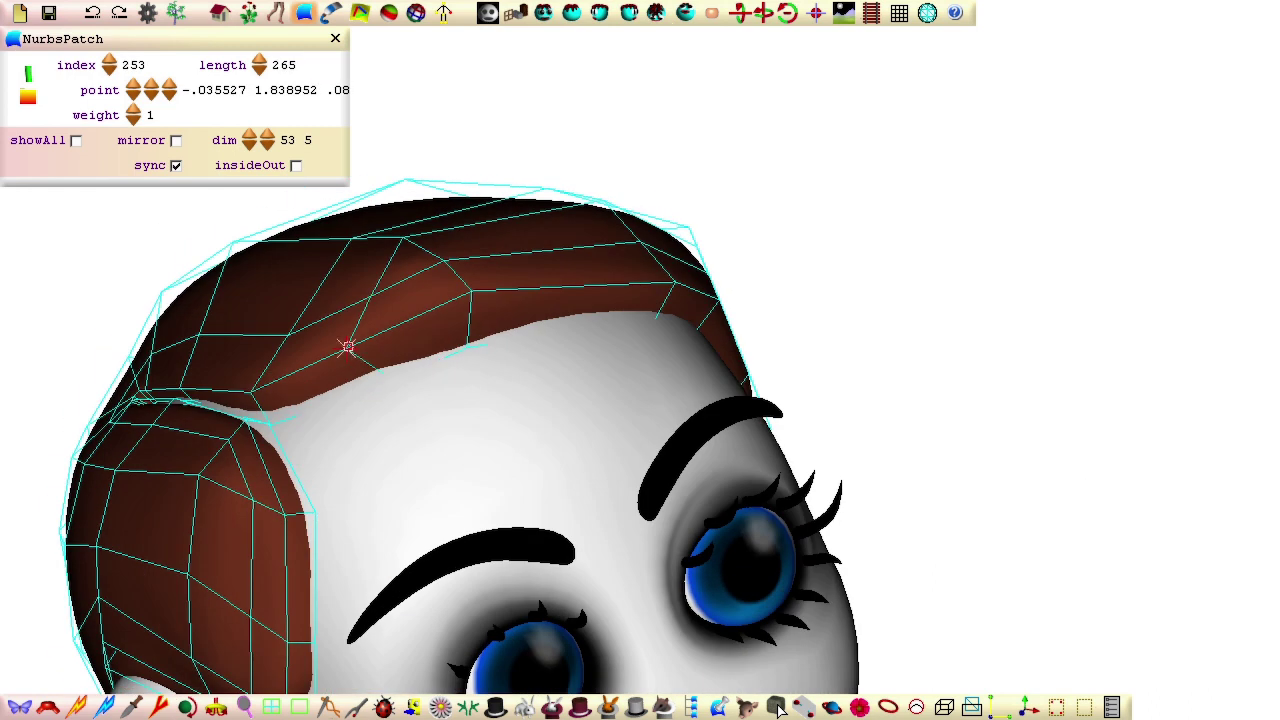
middle_click_drag(479, 283, 238, 452)
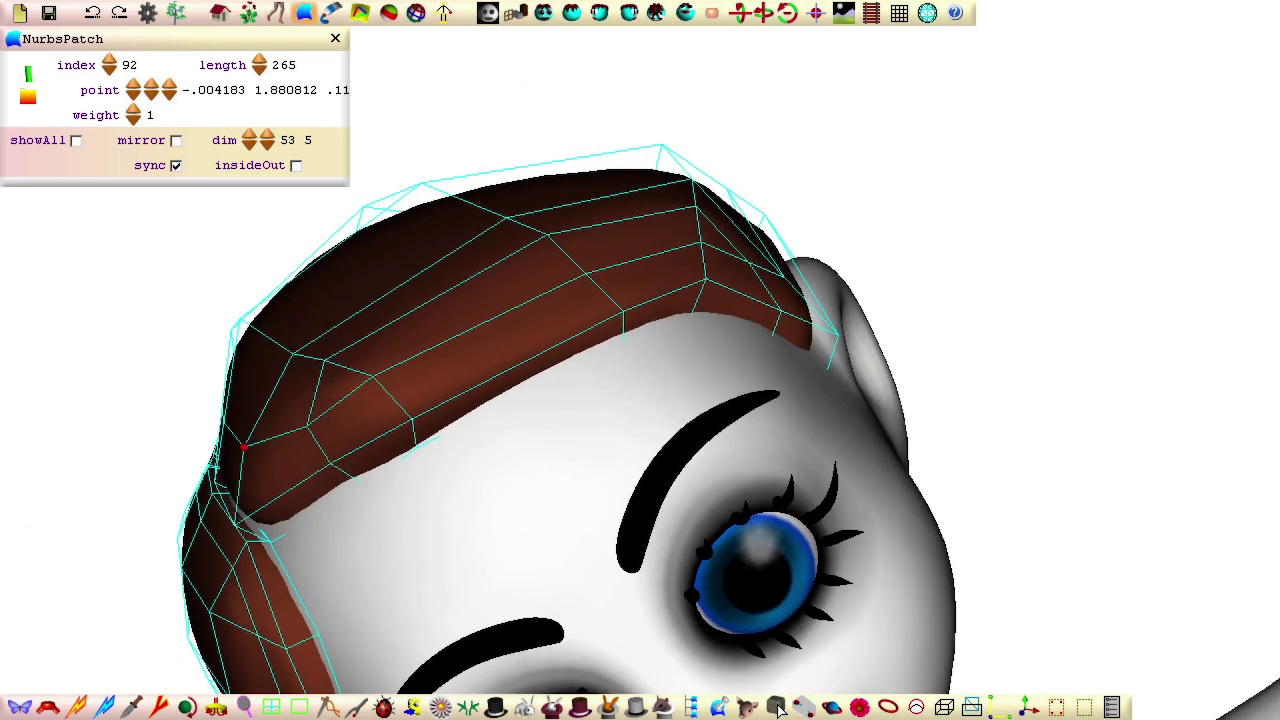
middle_click_drag(421, 180, 577, 497)
Step: Adjust the control points around the ear and temple and along the forehead edge to refine the hair outline
middle_click_drag(441, 506, 511, 278)
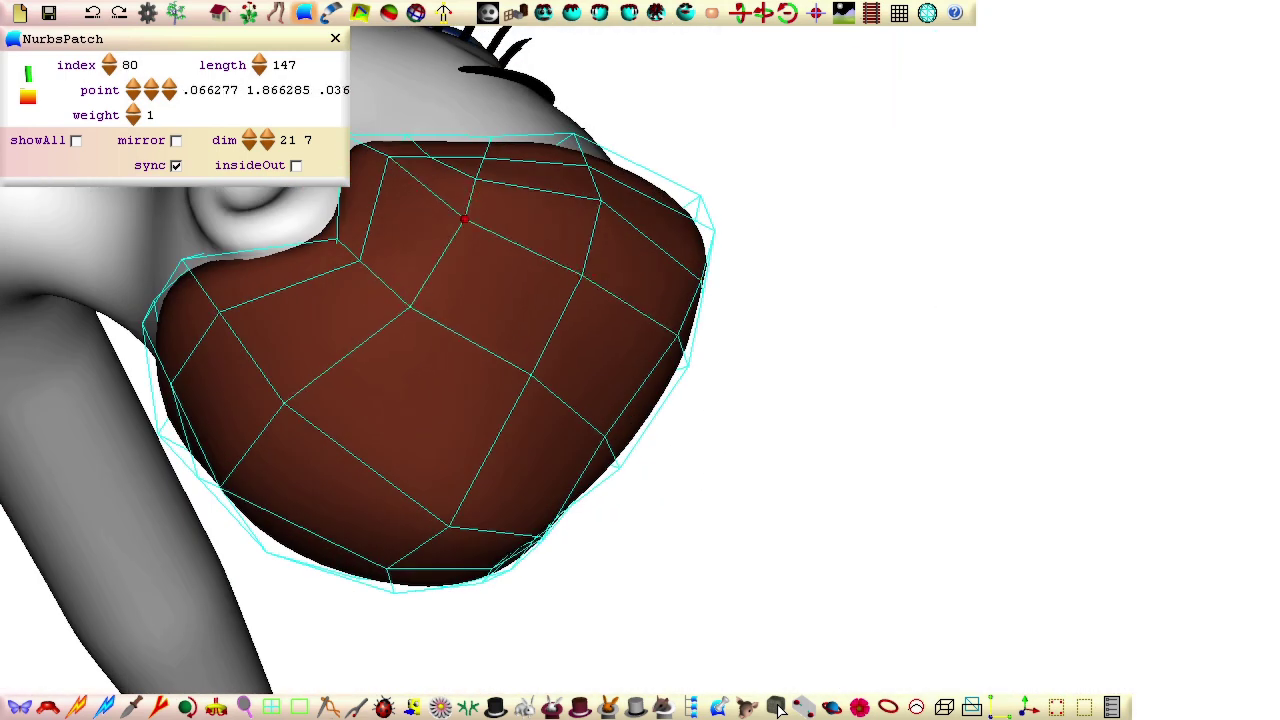
middle_click_drag(391, 183, 556, 342)
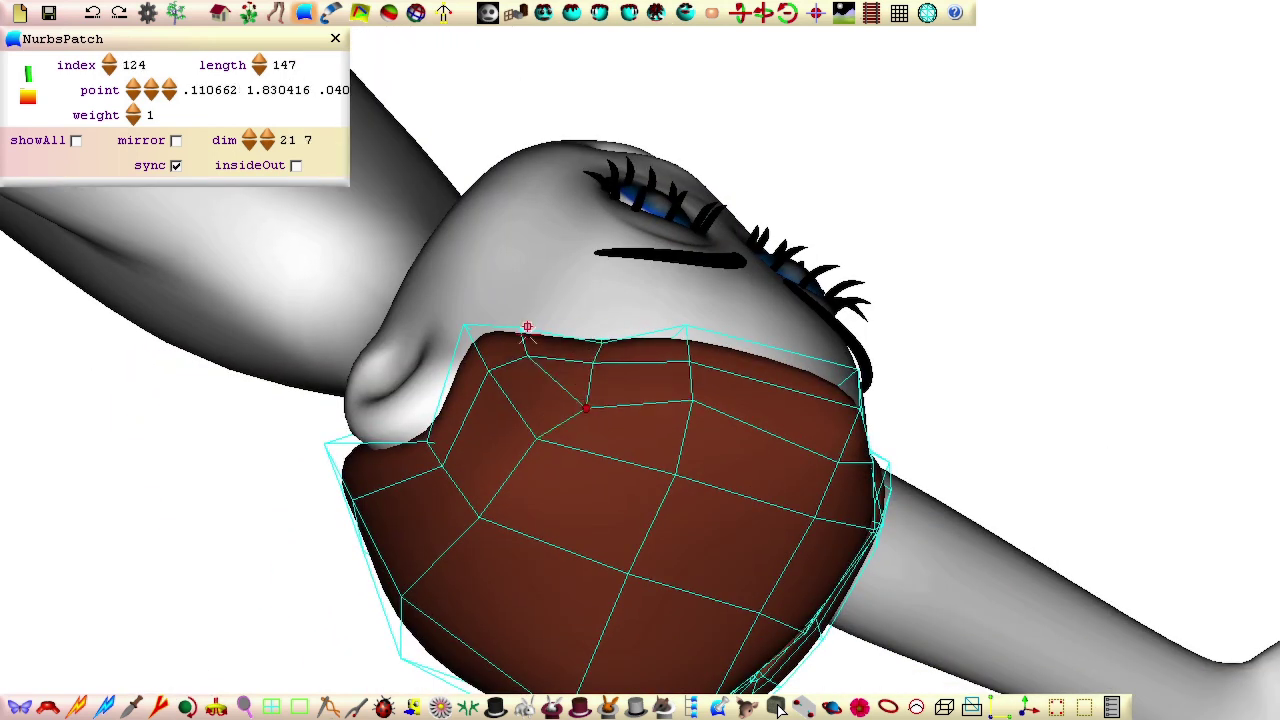
middle_click_drag(526, 231, 608, 404)
middle_click_drag(624, 347, 492, 521)
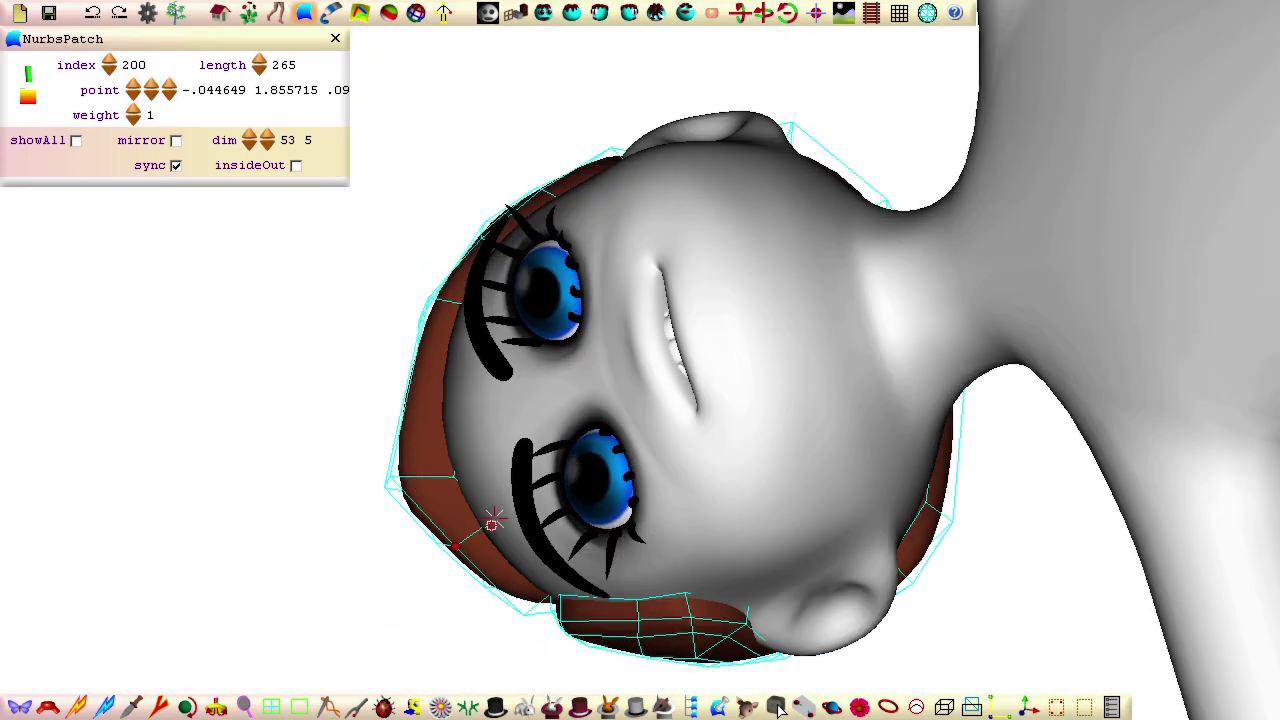
Step: Refine the control points on the top of the hair, and check the hairstyle from the side and on the full figure
middle_click_drag(431, 465, 779, 292)
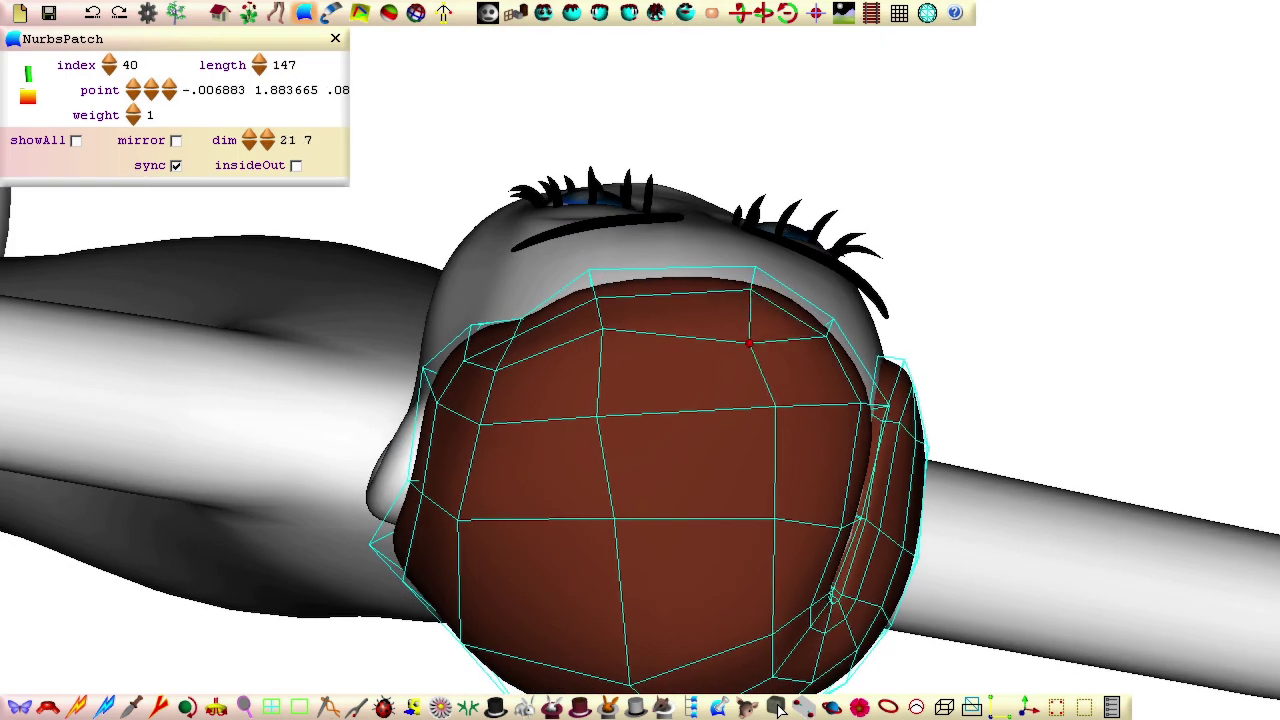
middle_click_drag(748, 343, 718, 388)
middle_click_drag(521, 195, 389, 397)
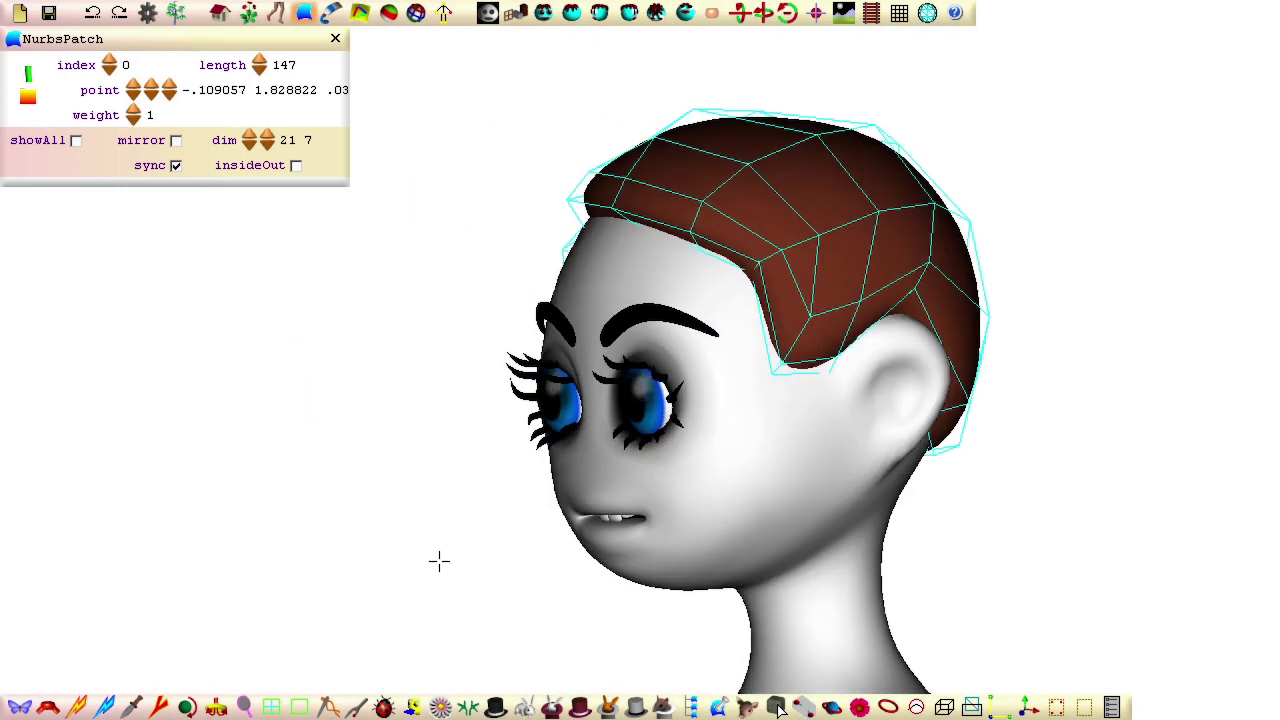
middle_click_drag(439, 562, 948, 509)
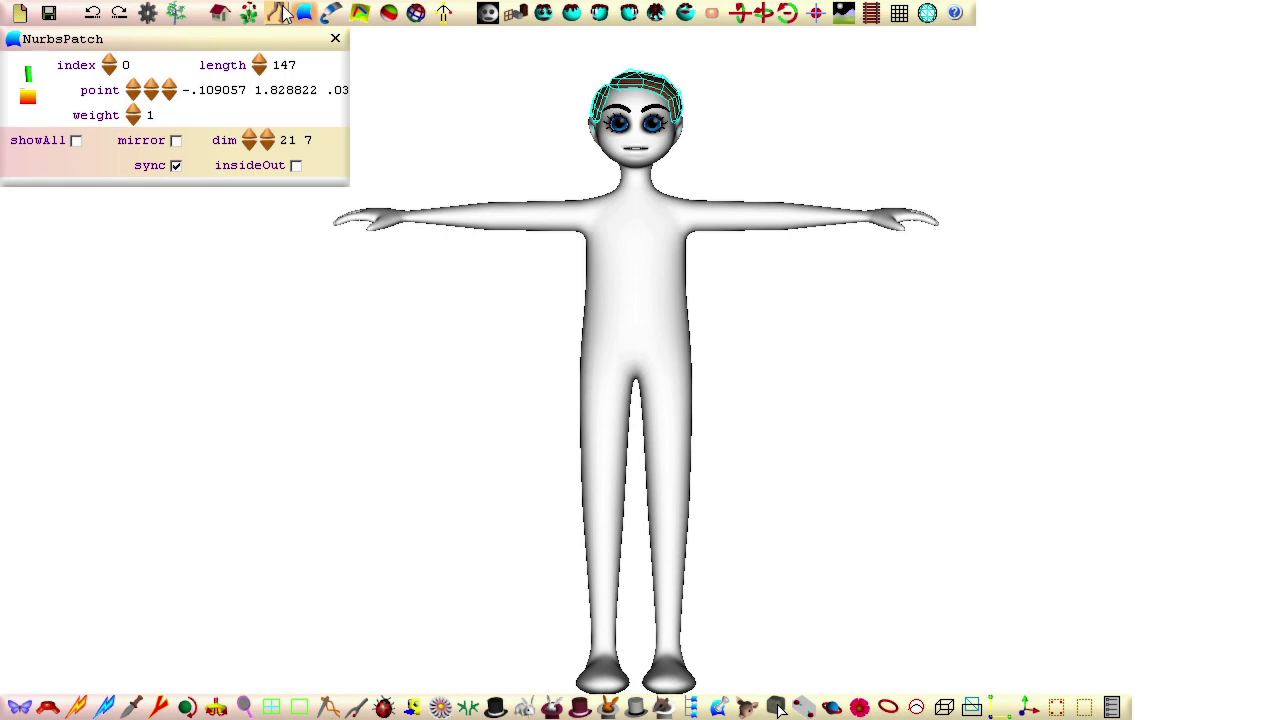
Step: Play the anim1 animation to check the hair, and insert the hair's control points into the head part's ownership group
left_click(277, 14)
left_click(307, 680)
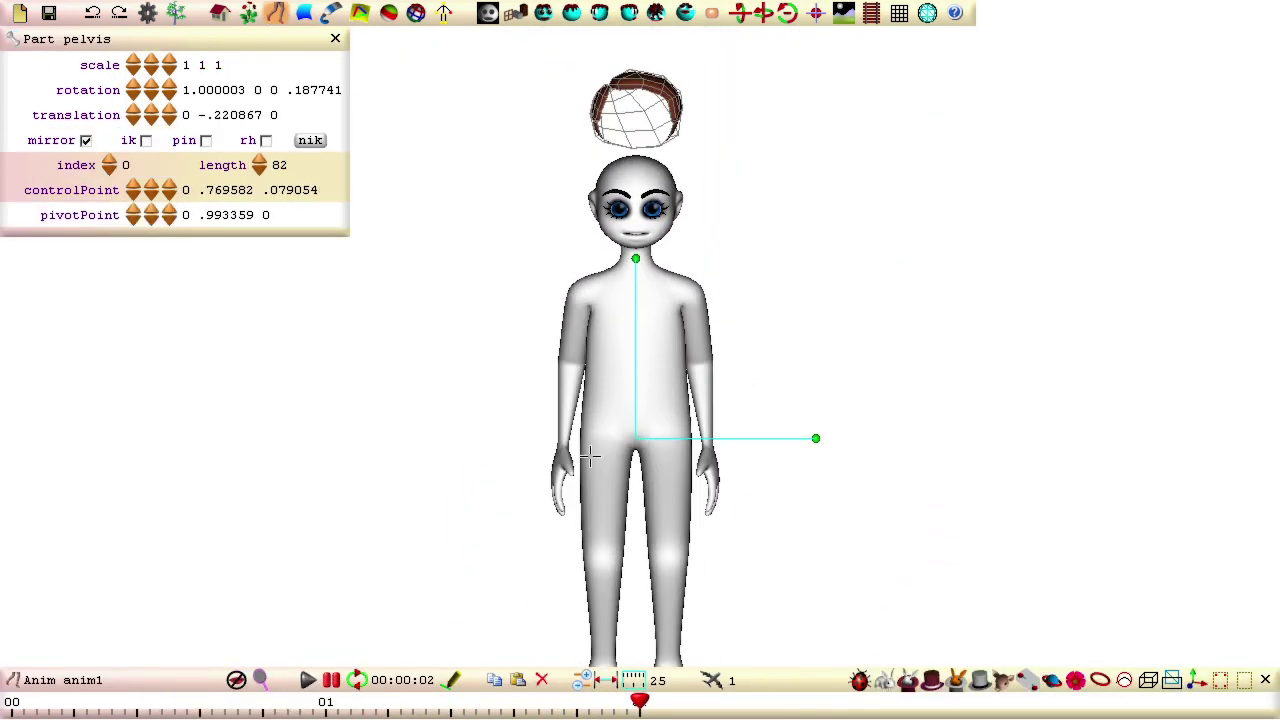
left_click(417, 14)
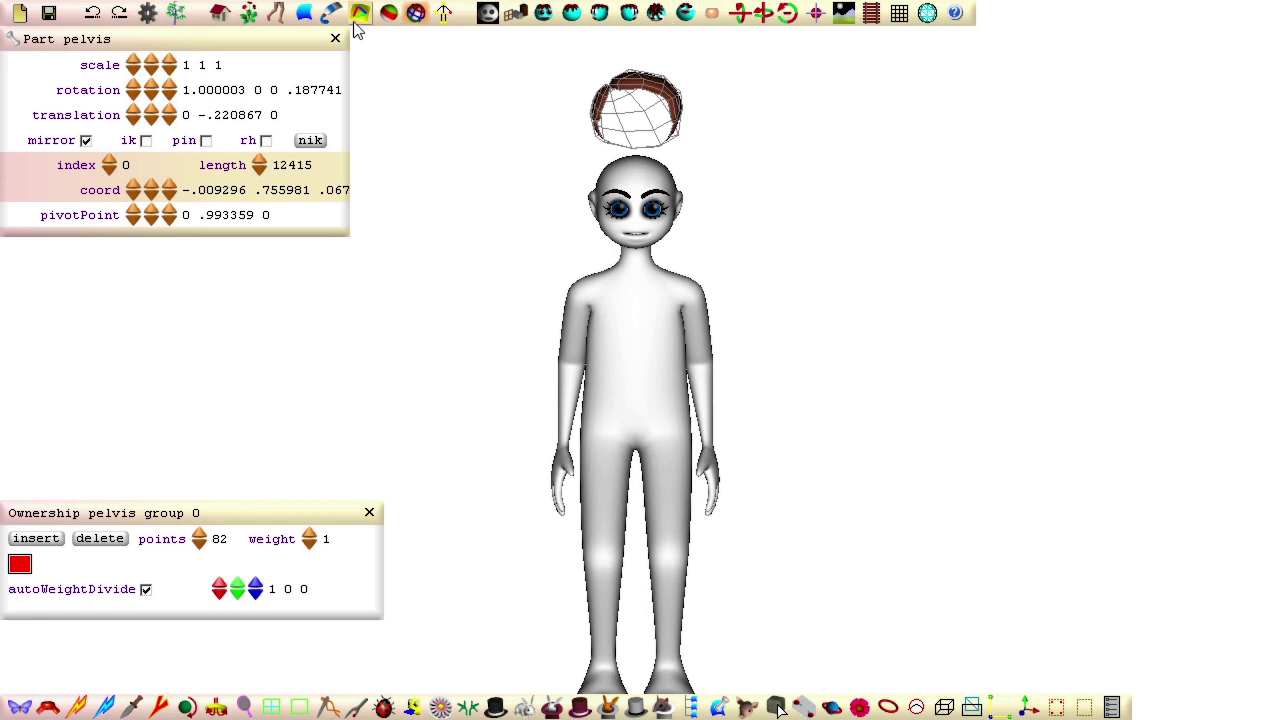
left_click(177, 14)
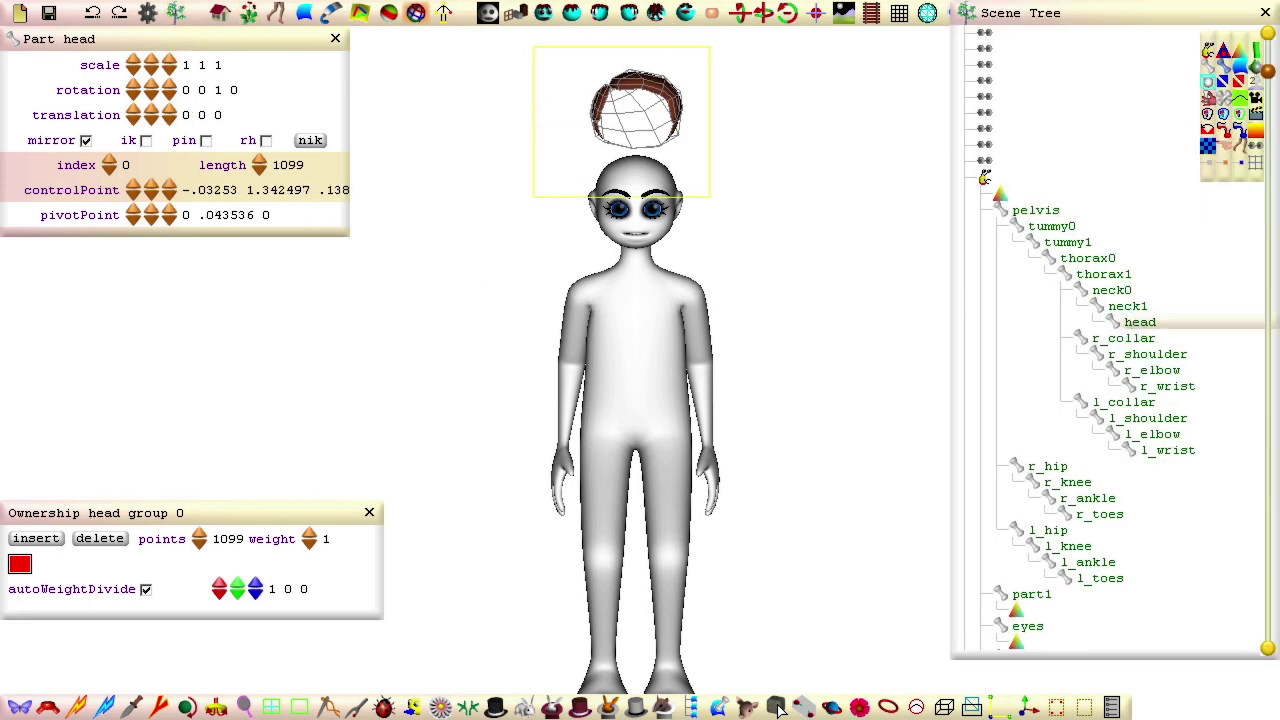
Step: Play anim1 again to check how the hair moves with the head, and close the scene tree
left_click(273, 16)
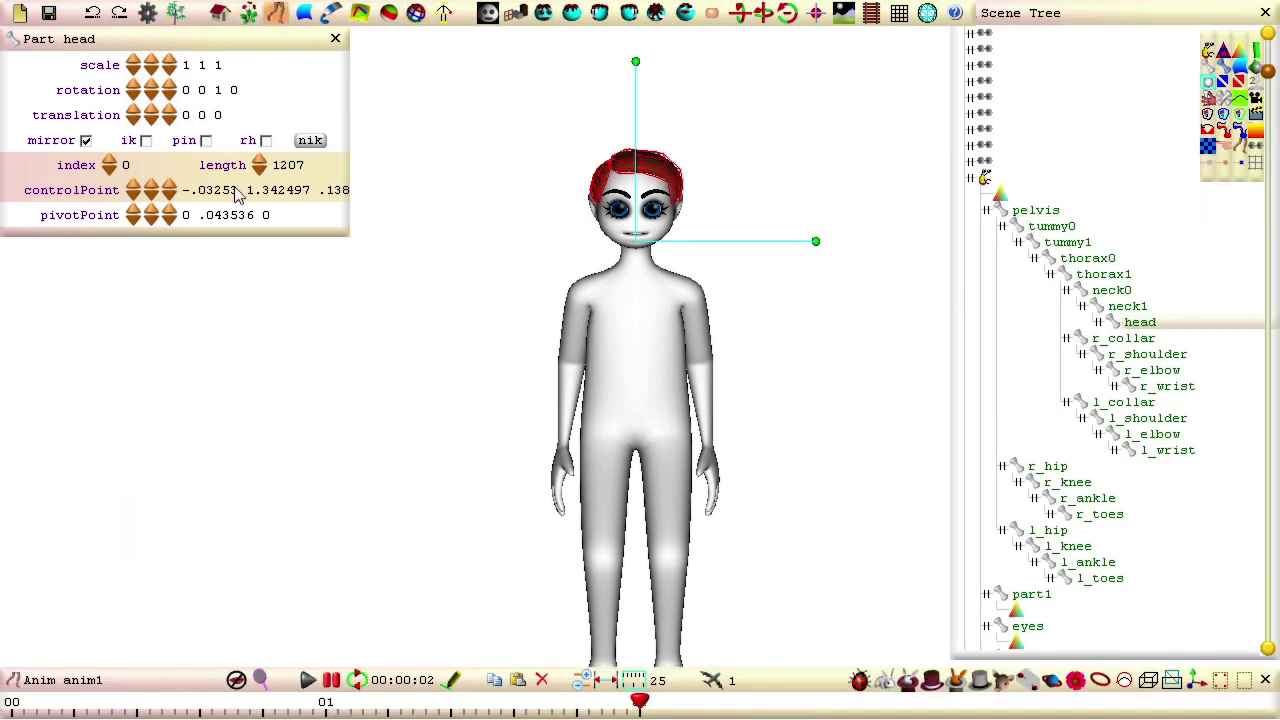
left_click(309, 681)
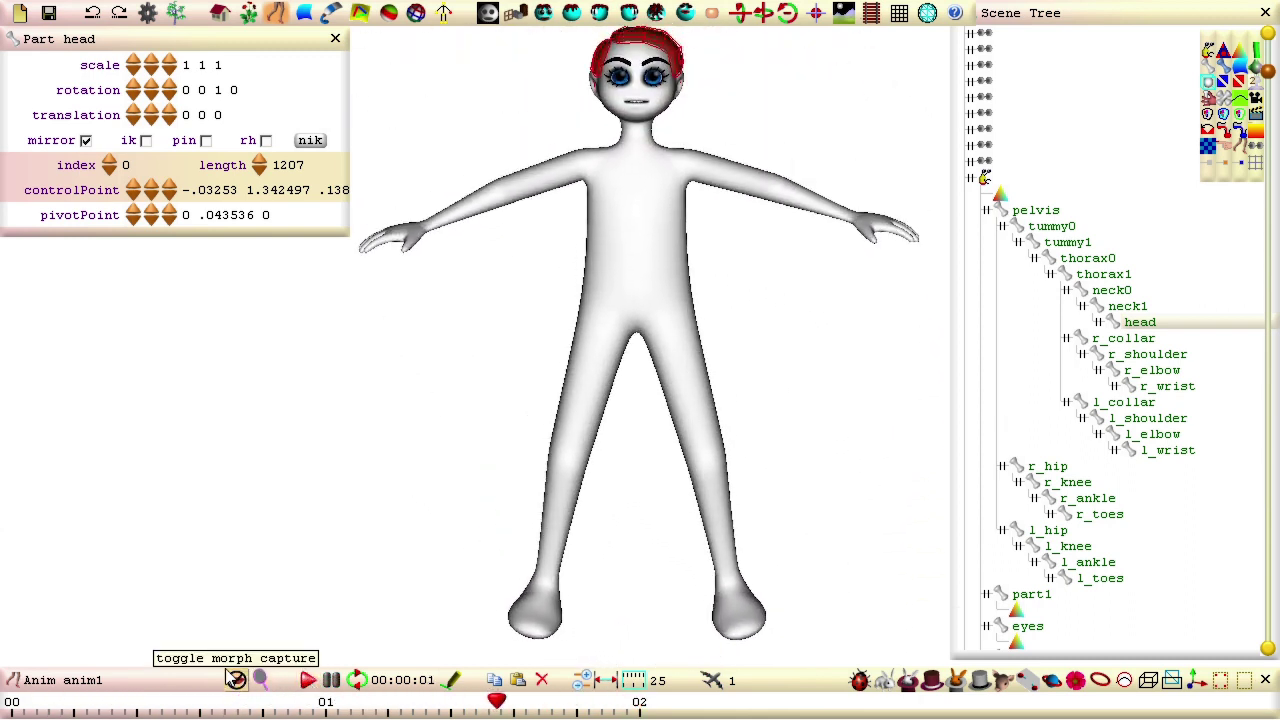
left_click(1265, 12)
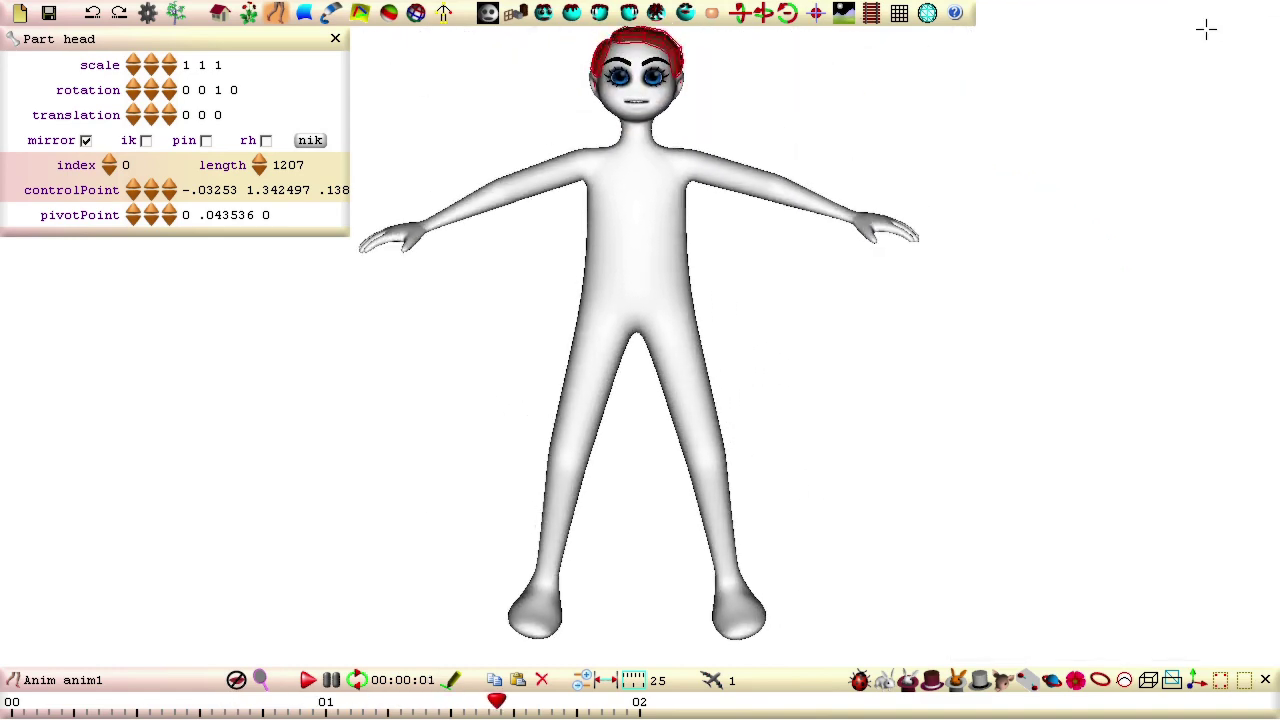